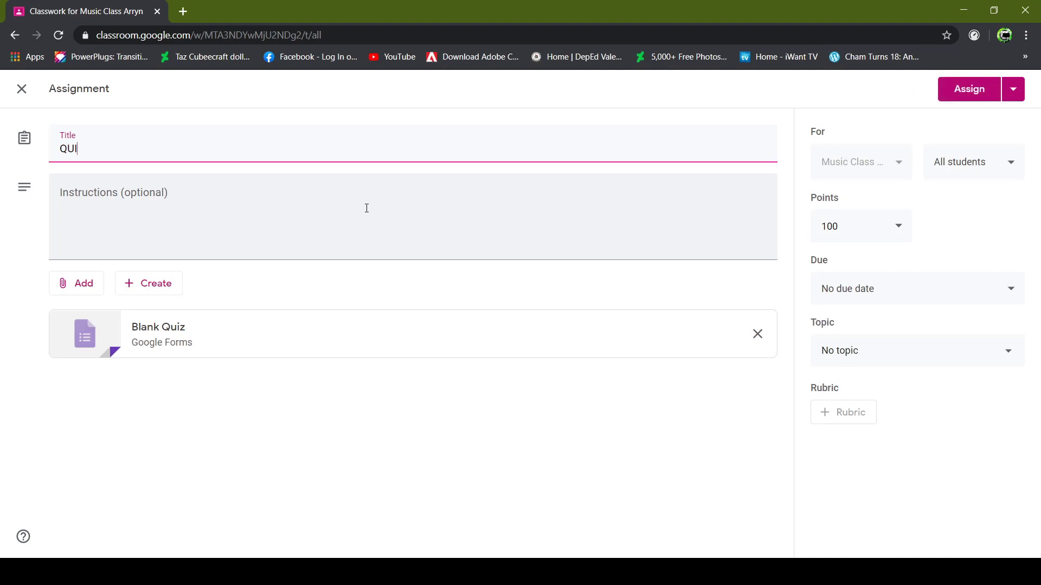
Finish the assignment title 'QUIZ SAMPLE', browse the Add and Create menus, and open the Blank Quiz attachment.
text(IZ SAMPLE)
click(366, 208)
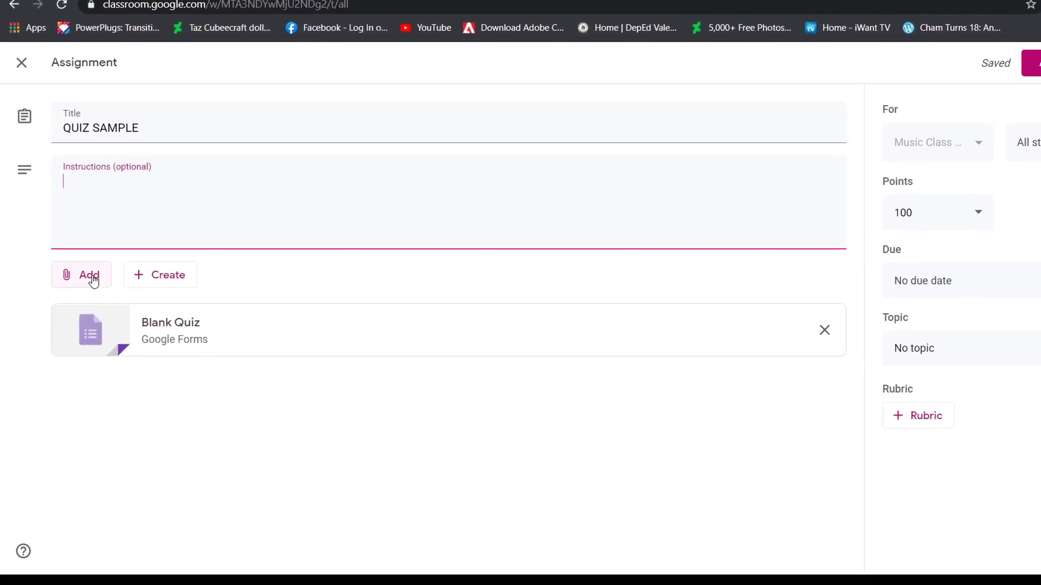
click(111, 256)
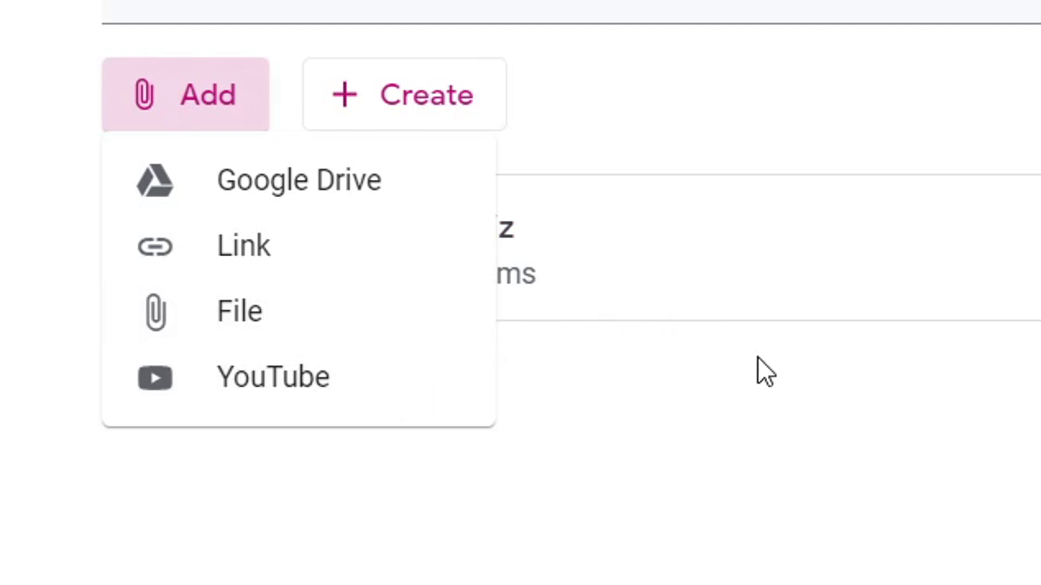
click(887, 432)
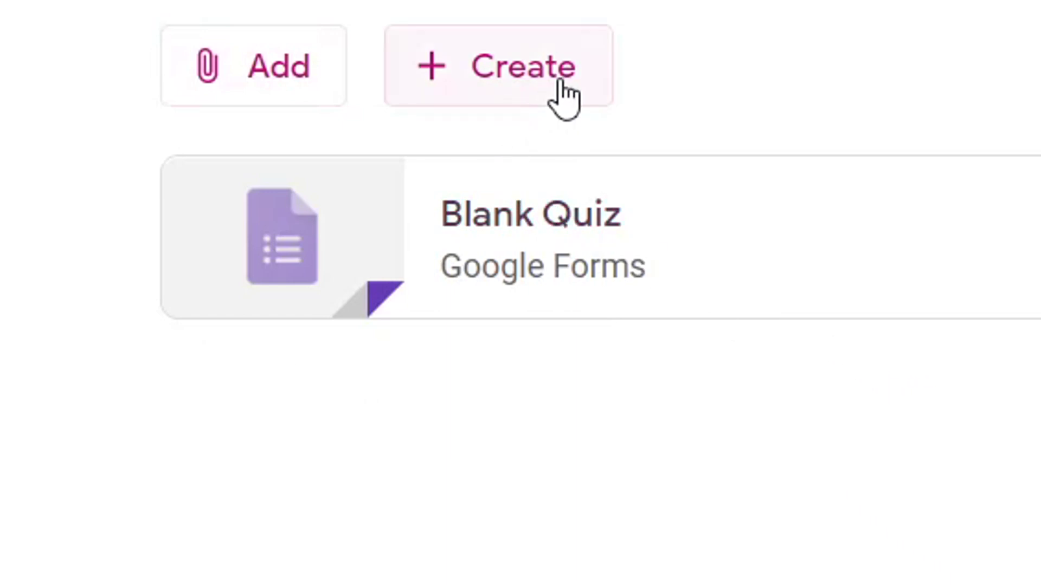
click(569, 92)
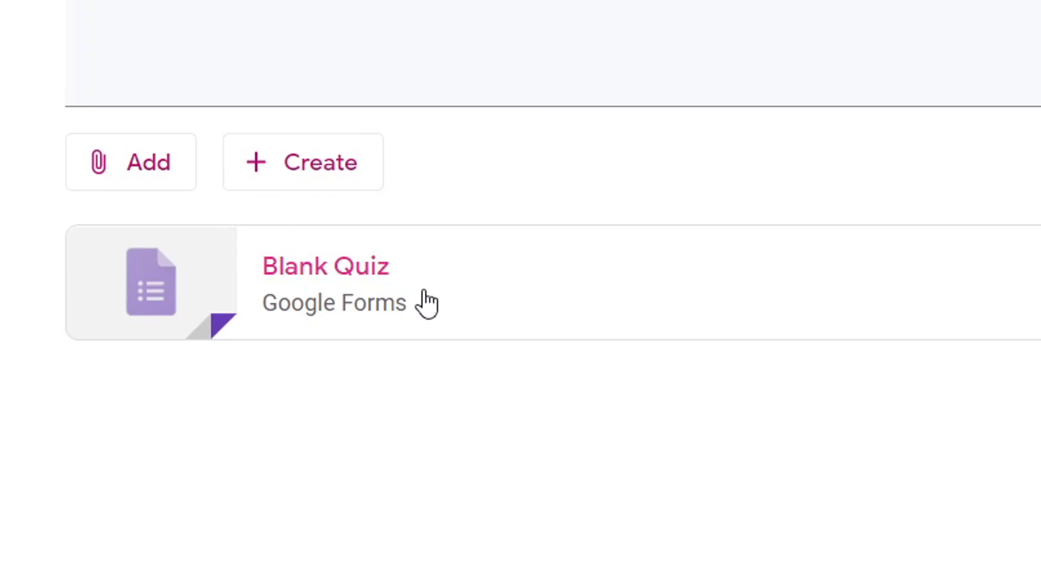
click(462, 306)
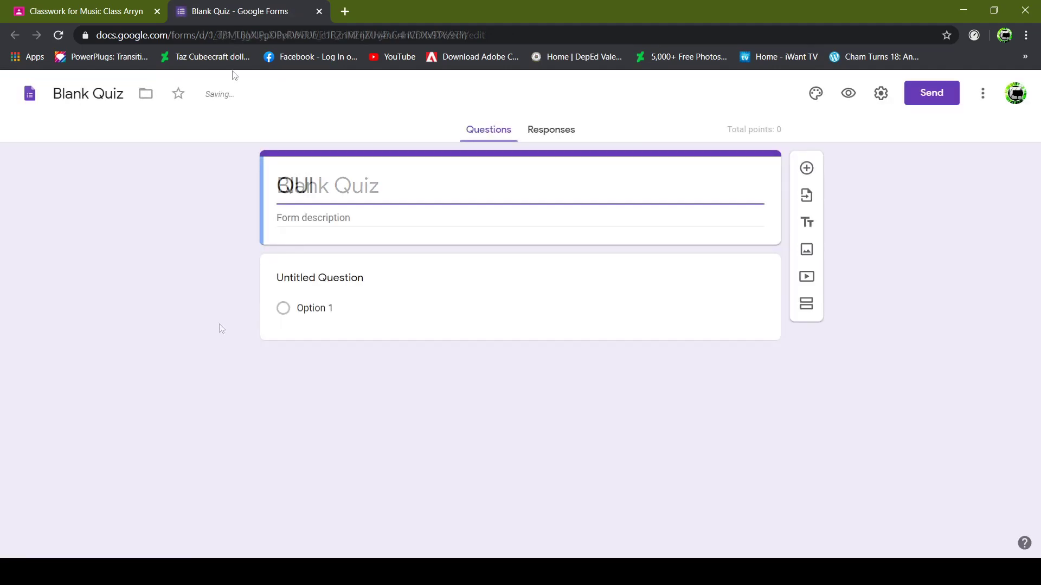
Select the QUIZ SAMPLE form's first question and show its question-type list.
text(Z SAMPLE)
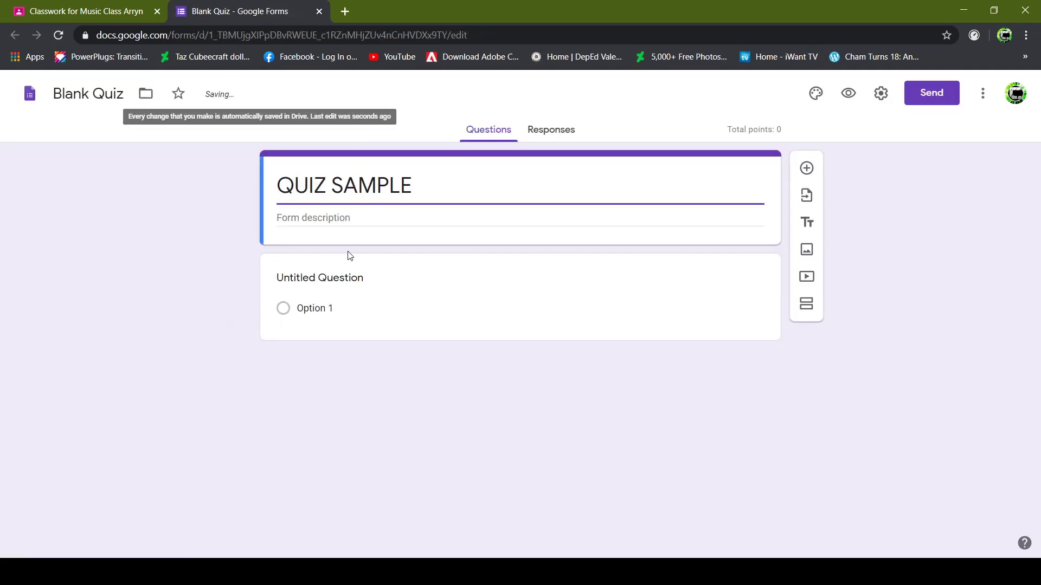
click(361, 284)
click(742, 287)
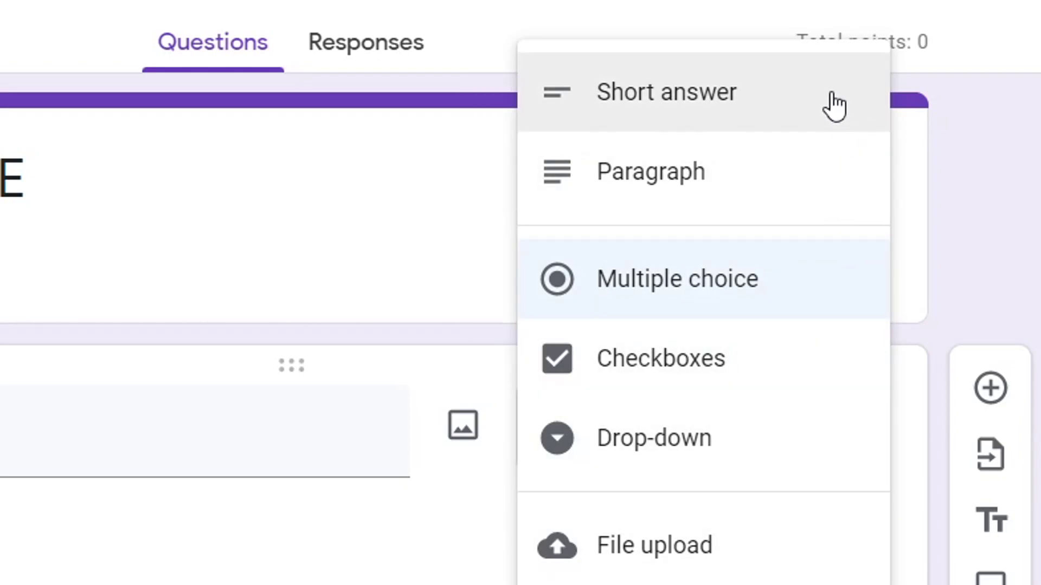
Make the first question a short-answer question titled 'Complete Name'.
click(835, 105)
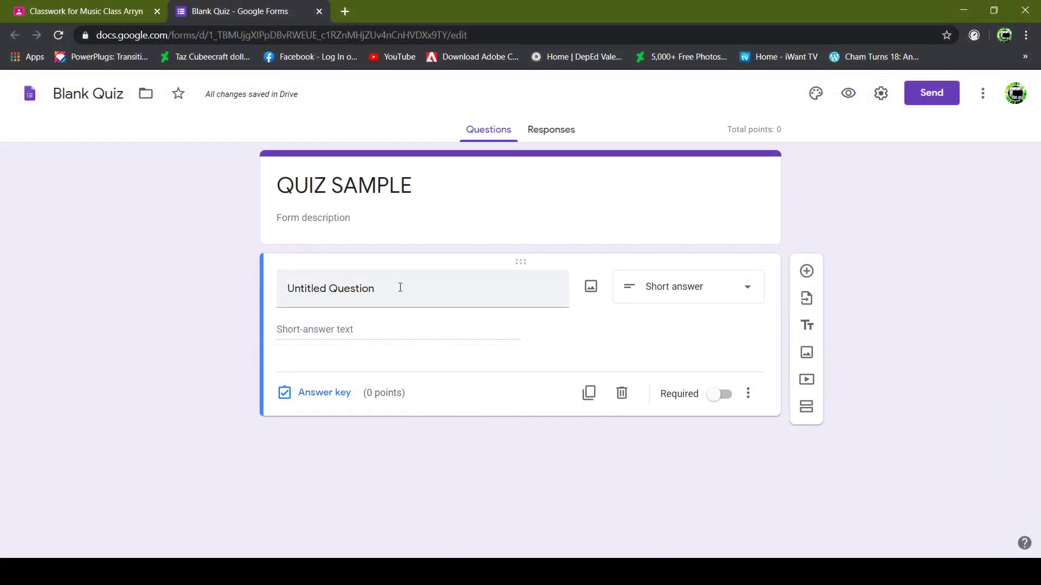
click(391, 283)
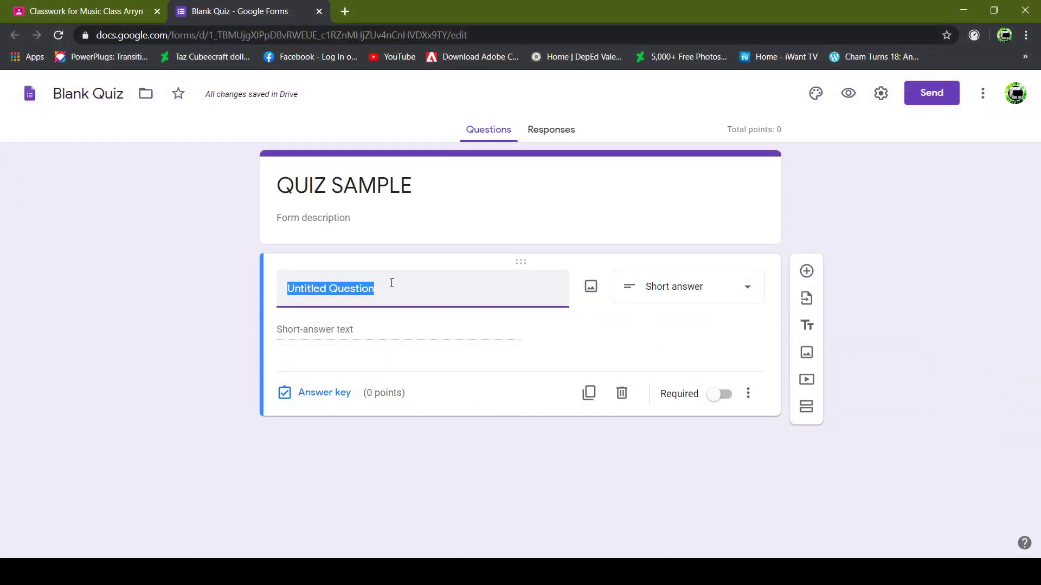
text(COMP)
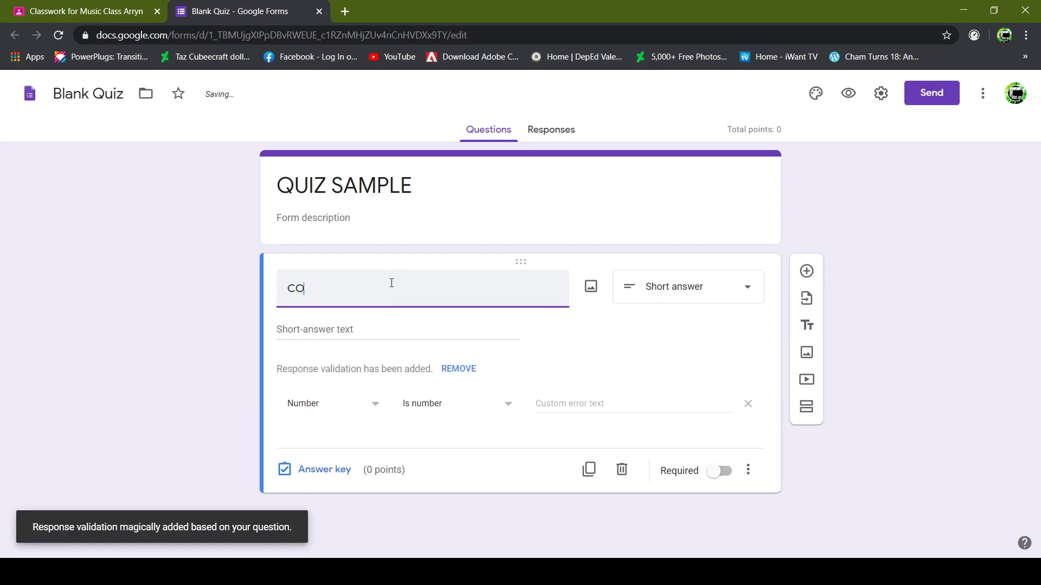
text(mplete Name)
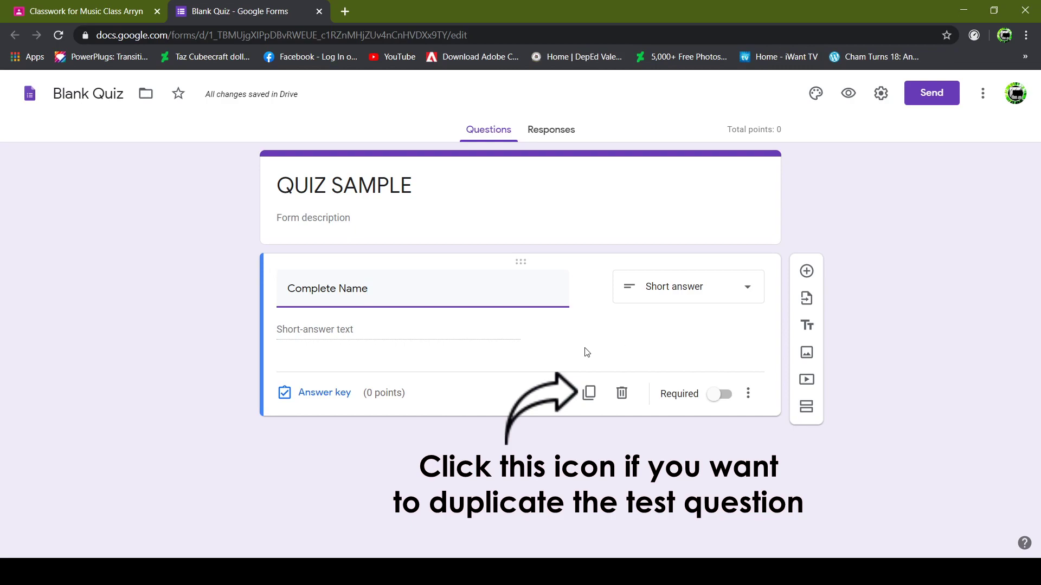
Add a required 'Section' question, then a new multiple-choice question below it.
click(806, 271)
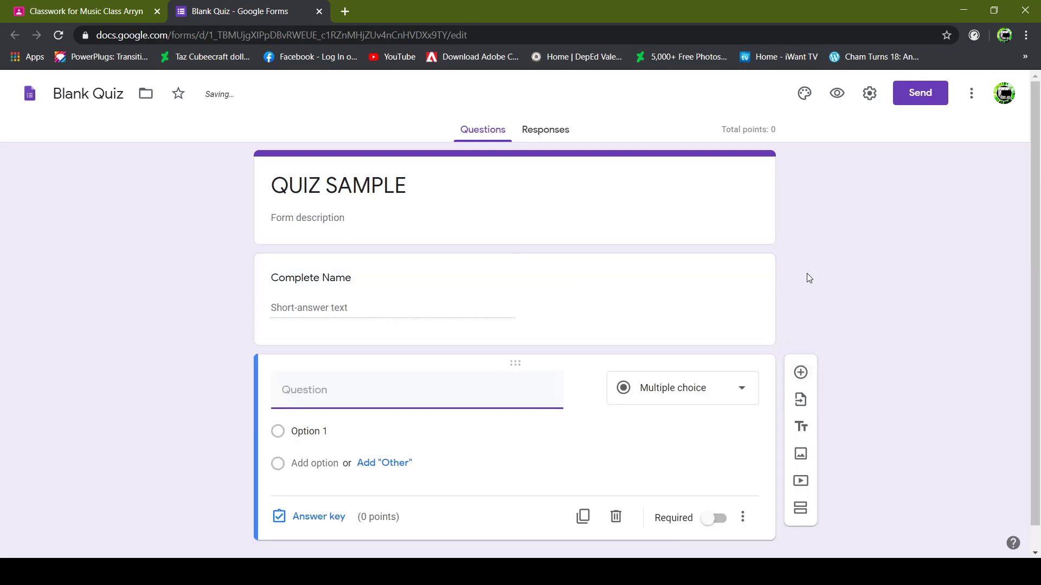
text(Section)
click(597, 457)
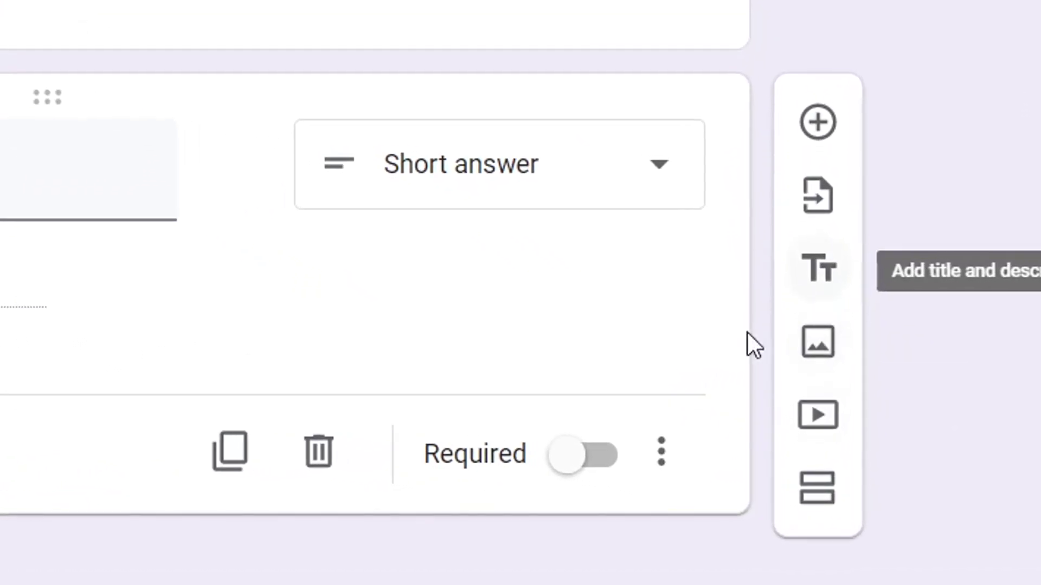
click(557, 451)
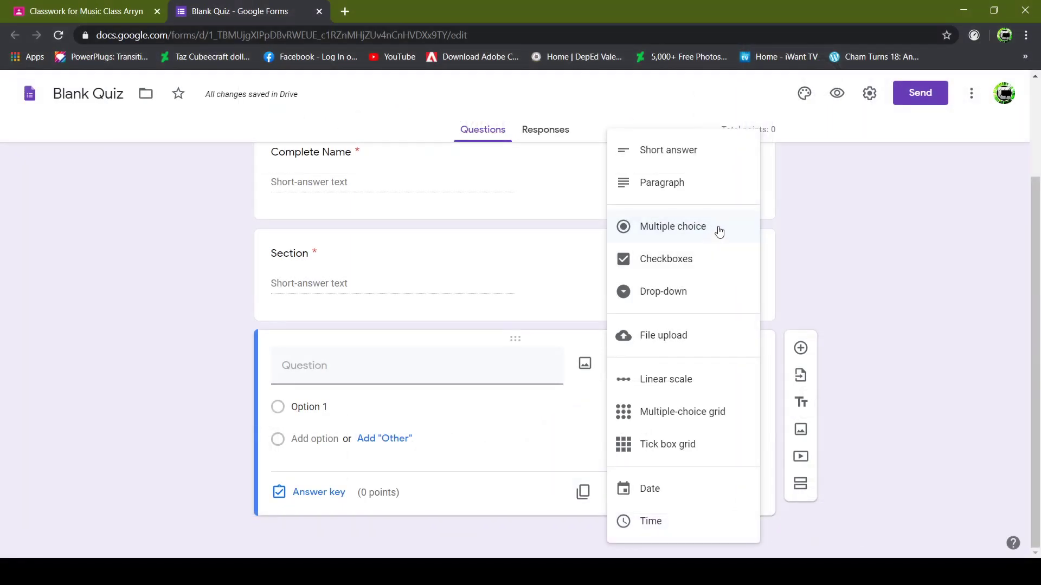
click(717, 228)
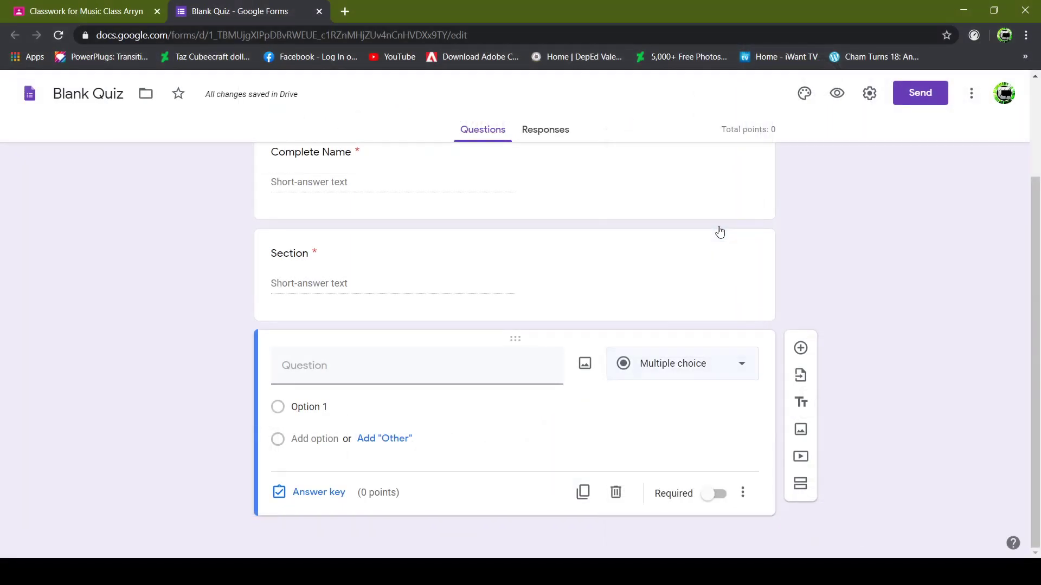
Title the question 'Question 1' with Options 1 to 4 plus an Other choice.
click(517, 384)
text(Question 1)
key(Return)
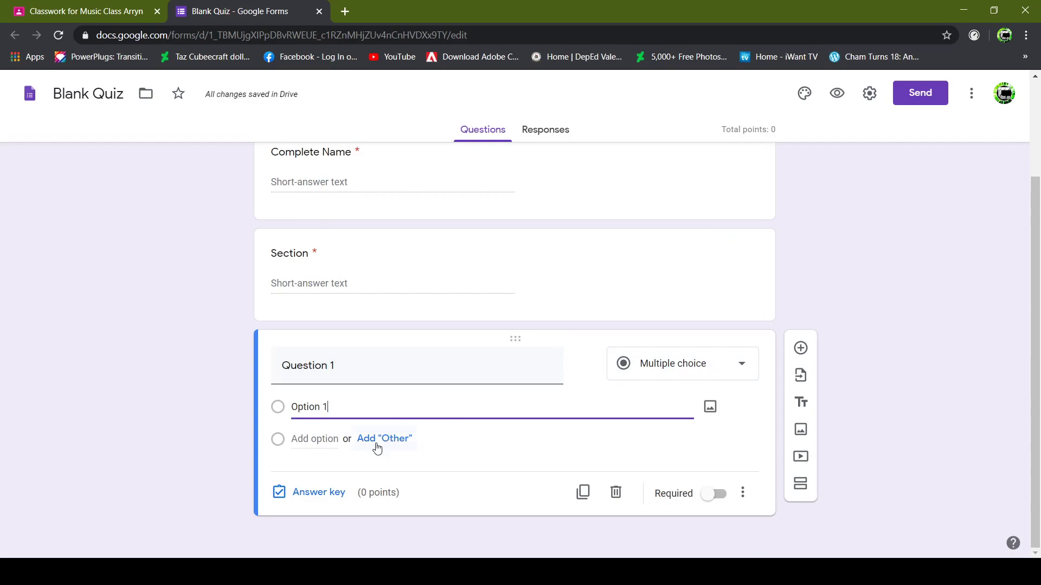
click(378, 447)
click(325, 470)
click(305, 506)
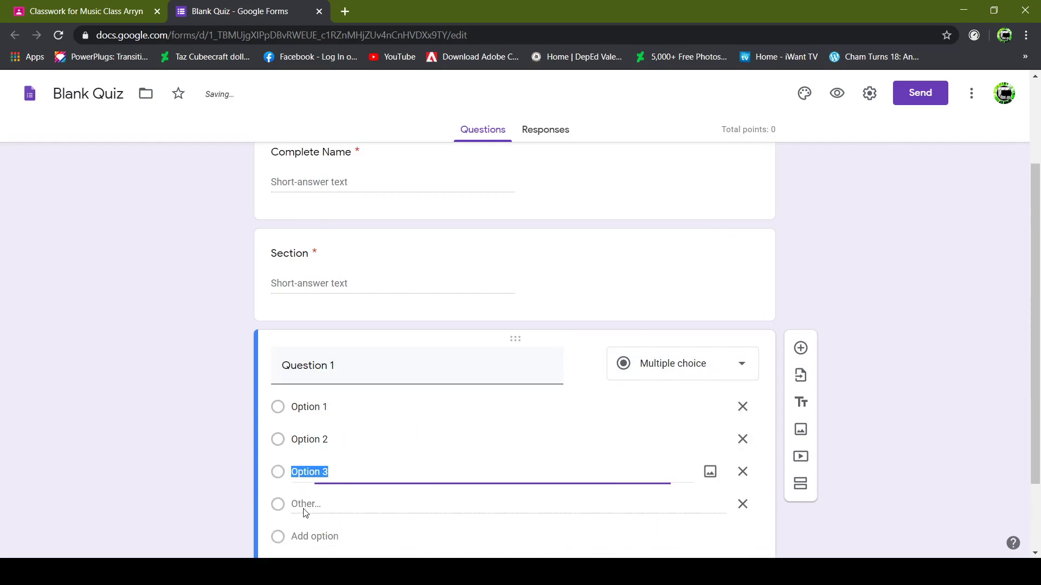
click(312, 537)
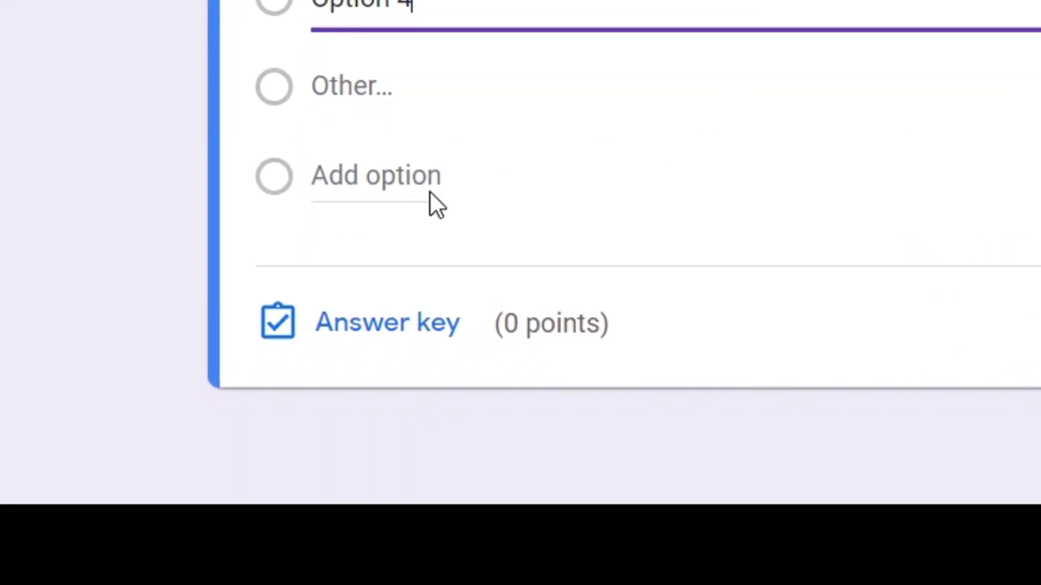
In the answer key, mark Option 2 correct and make it worth 1 point.
click(480, 355)
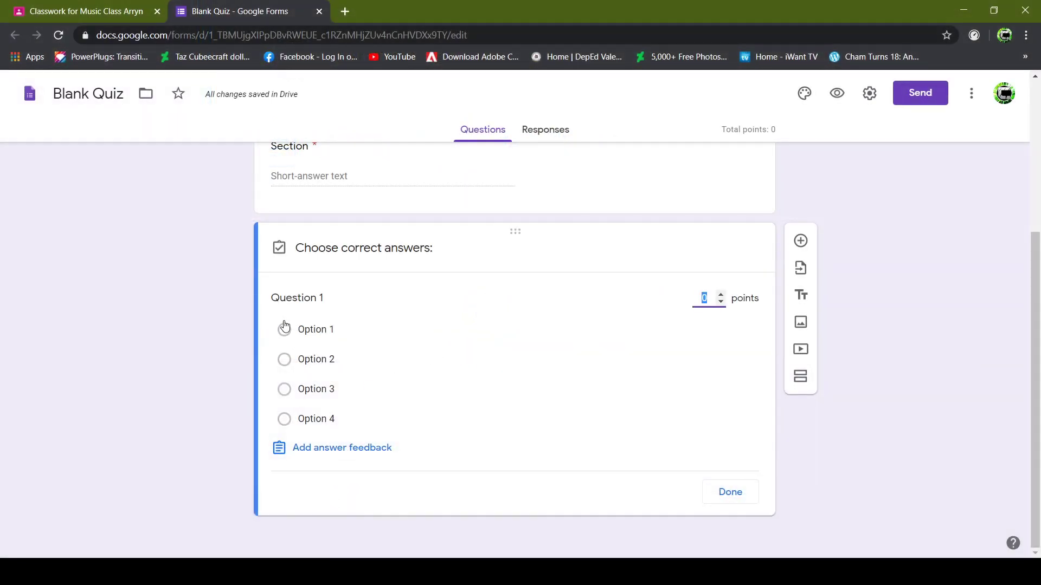
click(283, 360)
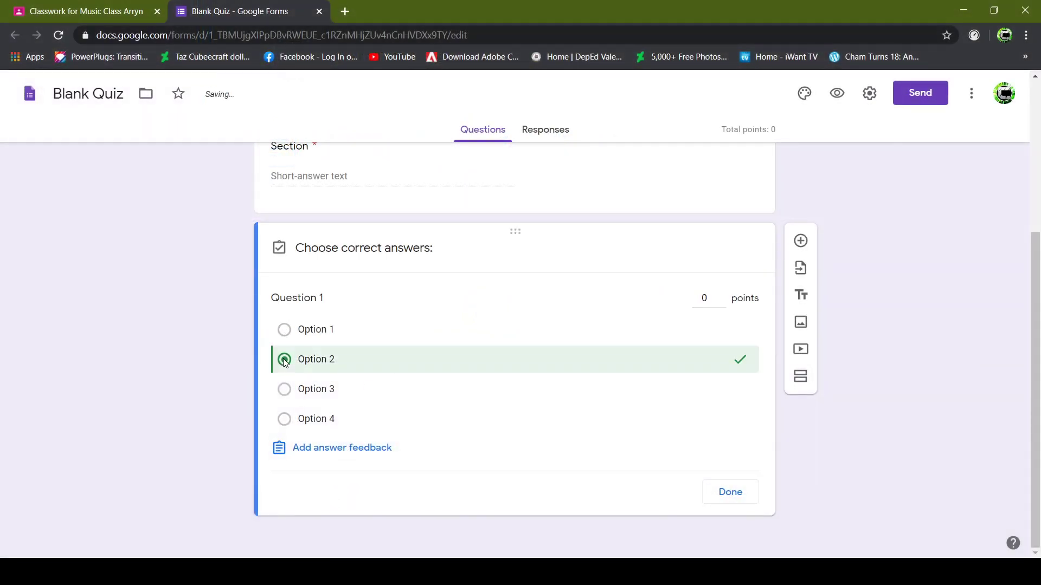
click(705, 298)
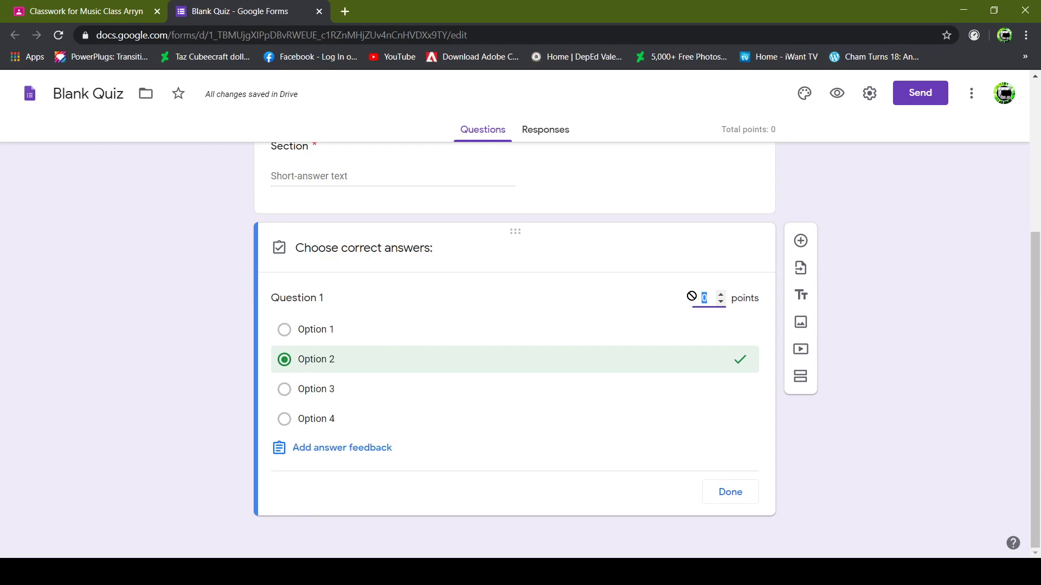
text(1)
key(ctrl+z)
text(1)
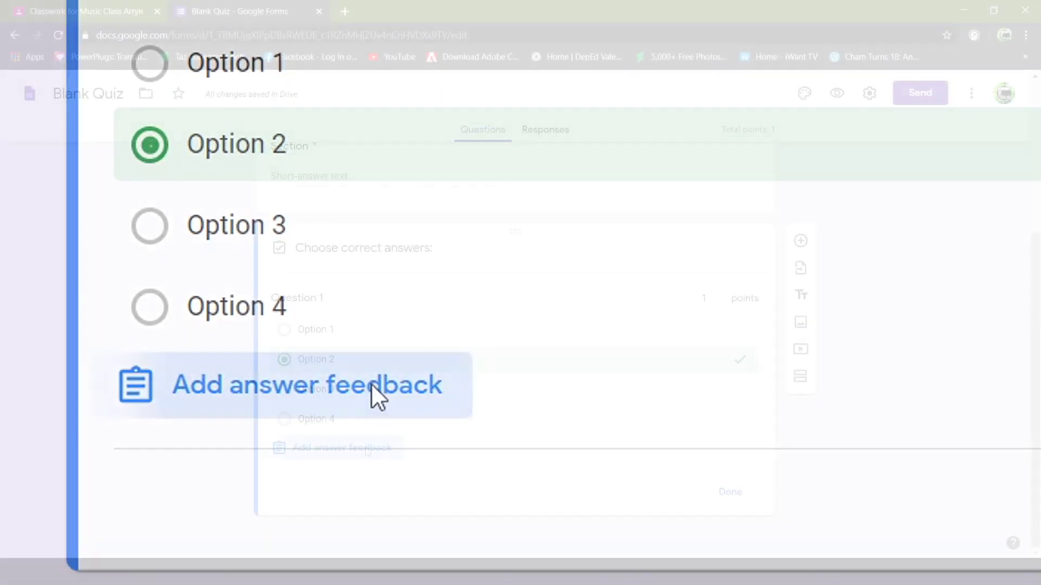
Paste Question 1's incorrect-answer feedback naming Option 2 as the right answer.
click(367, 449)
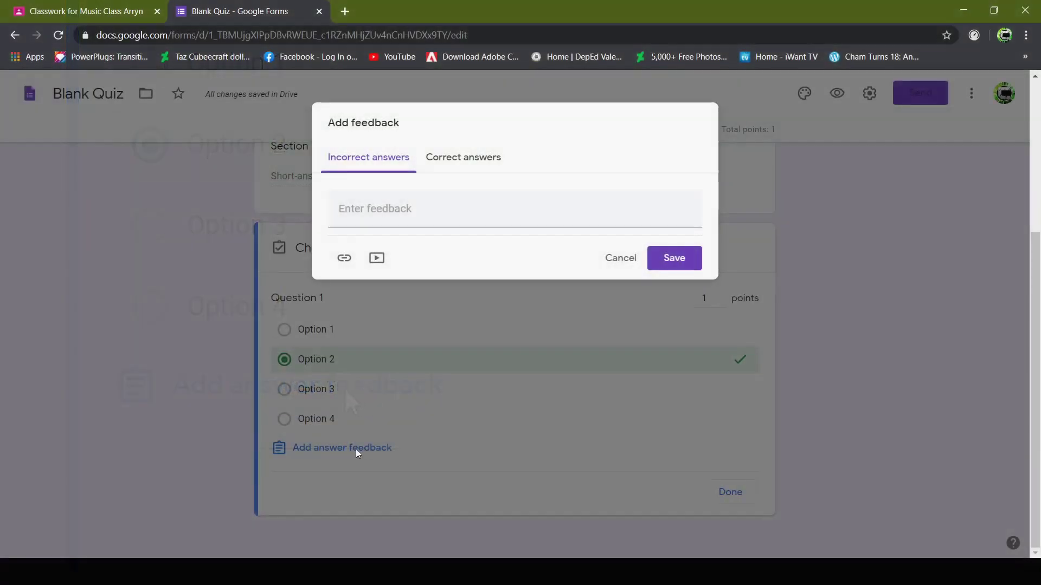
click(371, 214)
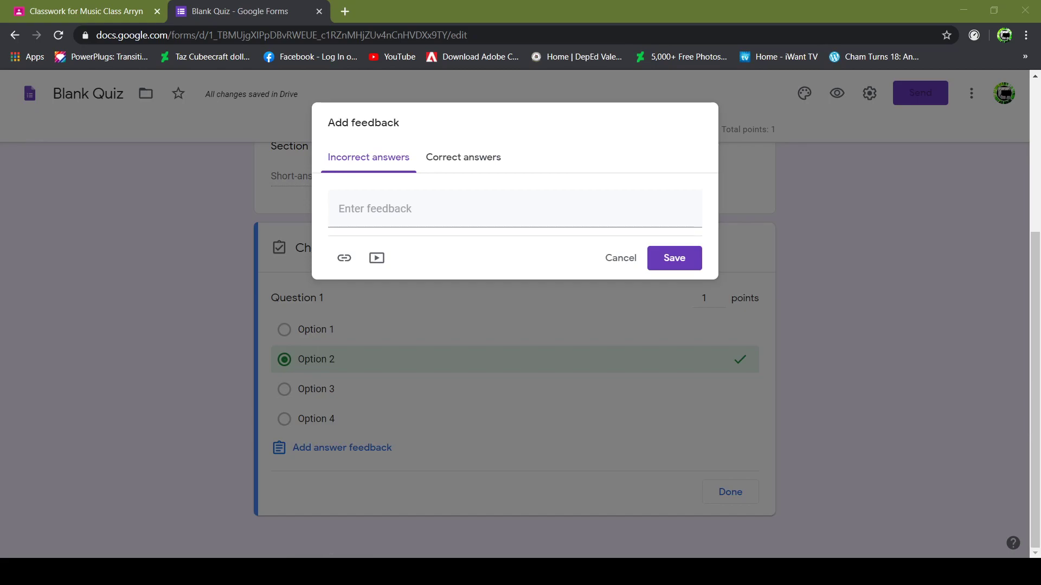
click(476, 178)
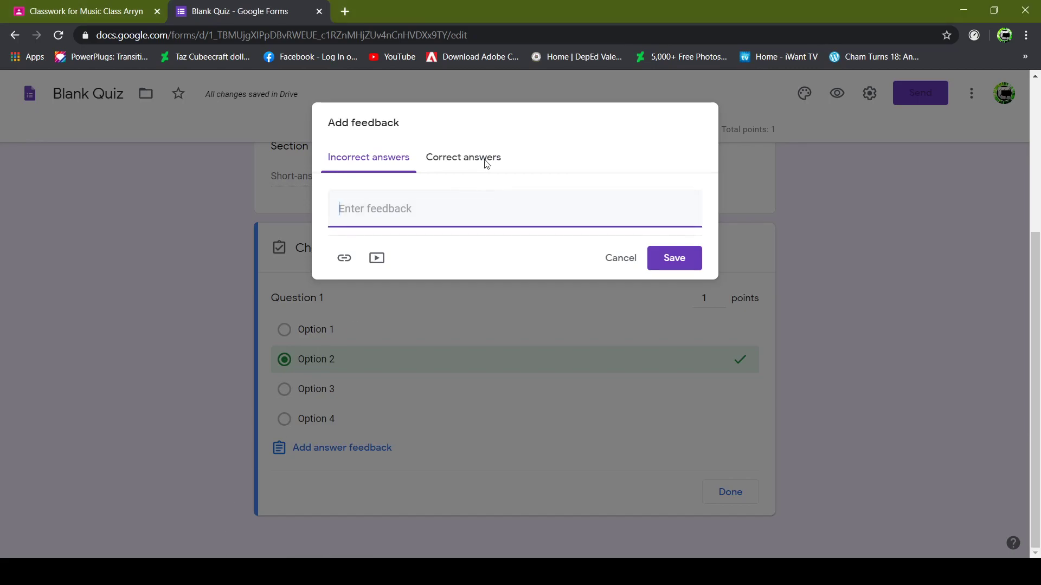
text(SORRY, THE CORRECT ANSWER IS OPTION)
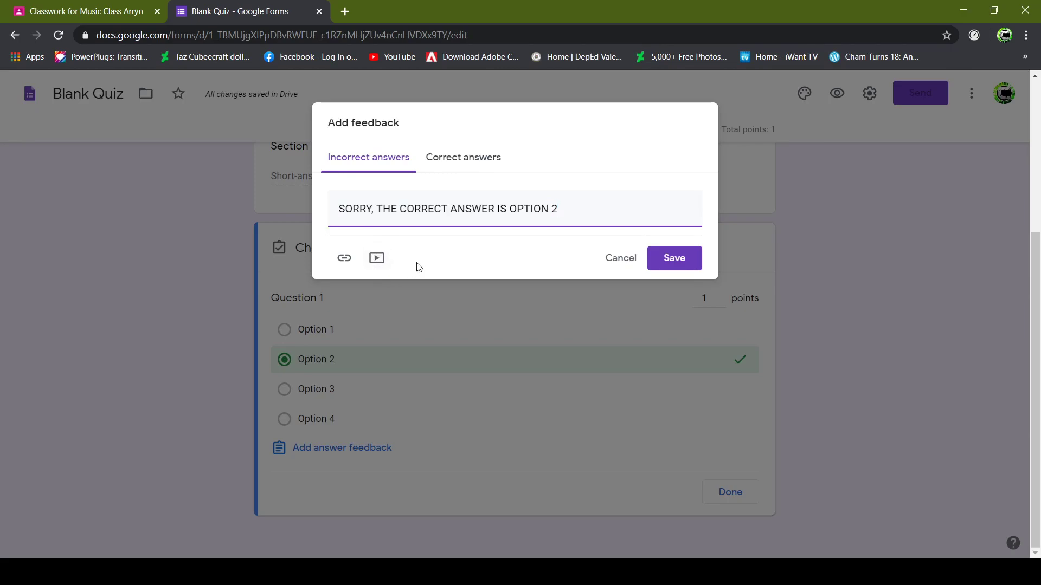
Add 'GREAT JOB!' correct-answer feedback with the 'Tim and Eric - Great job!' YouTube video.
click(469, 162)
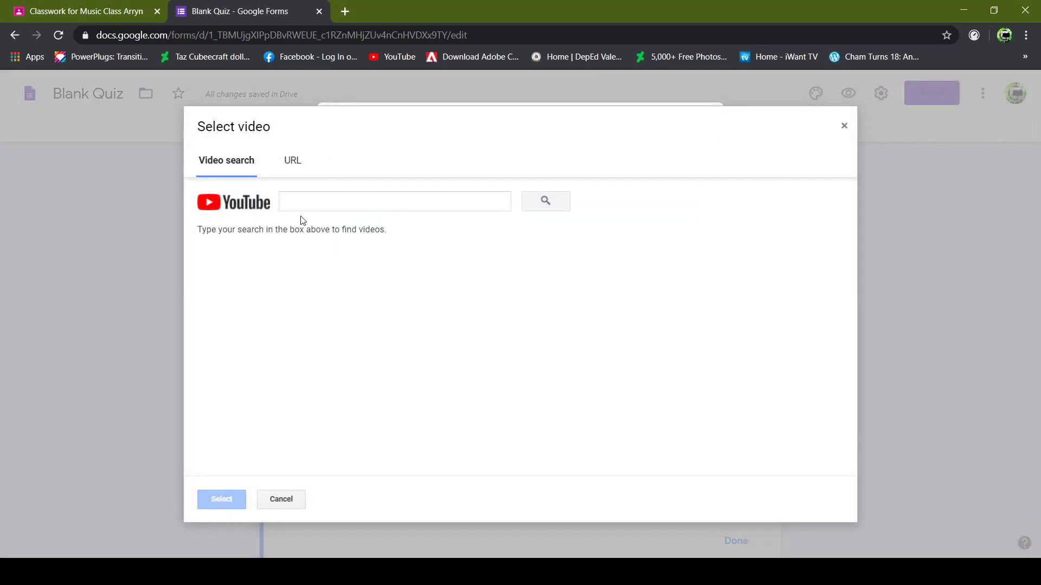
click(324, 196)
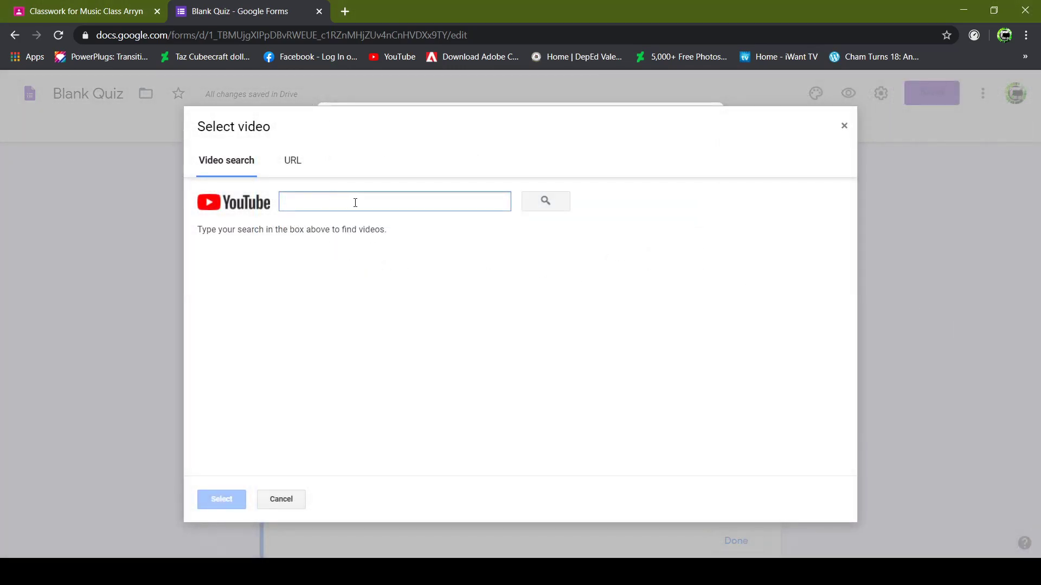
text(https://www.youtube.com/watch?v=KEwB5lfhp-Y)
click(549, 206)
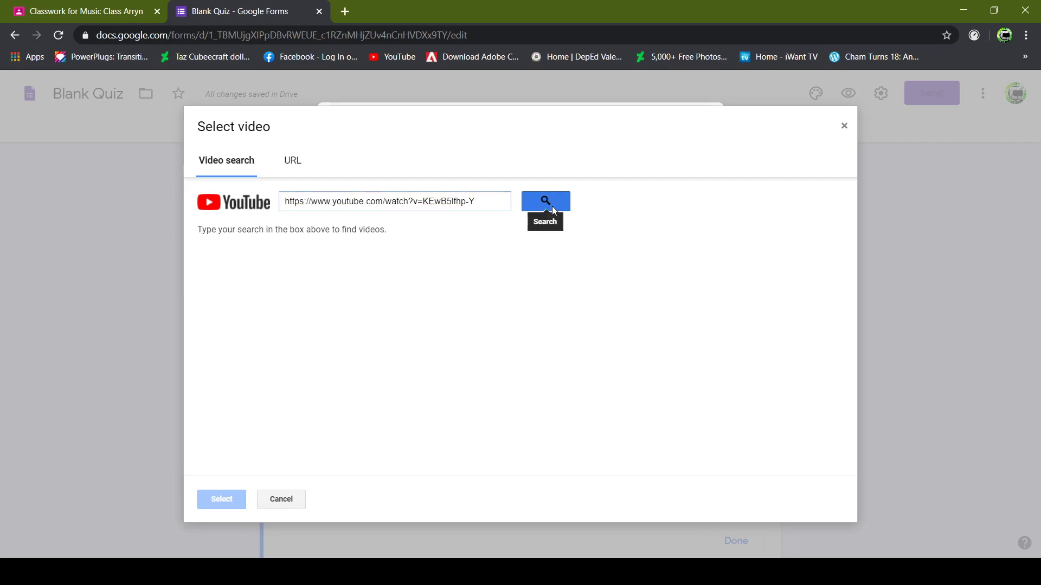
click(381, 275)
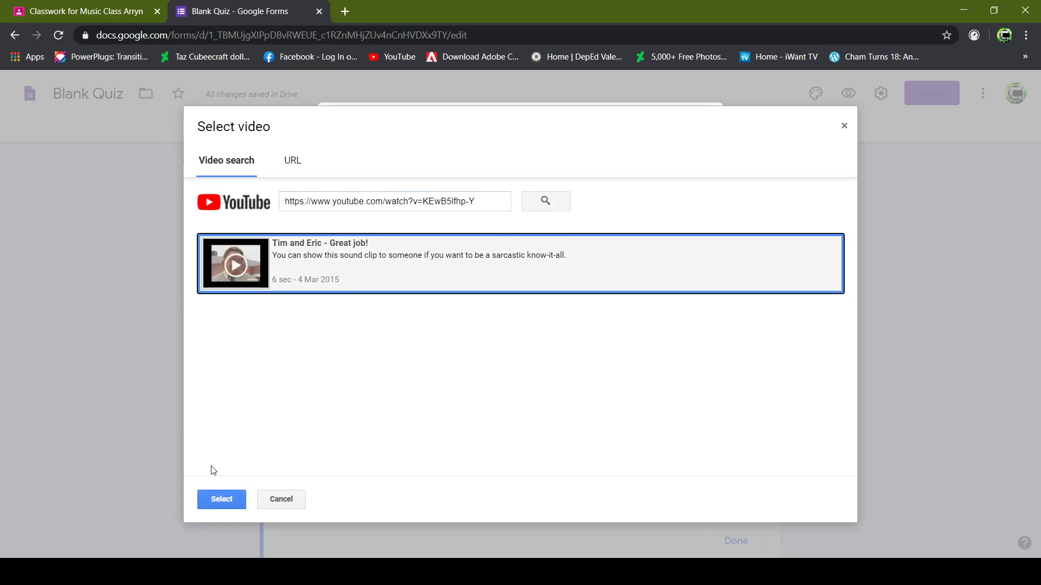
click(220, 498)
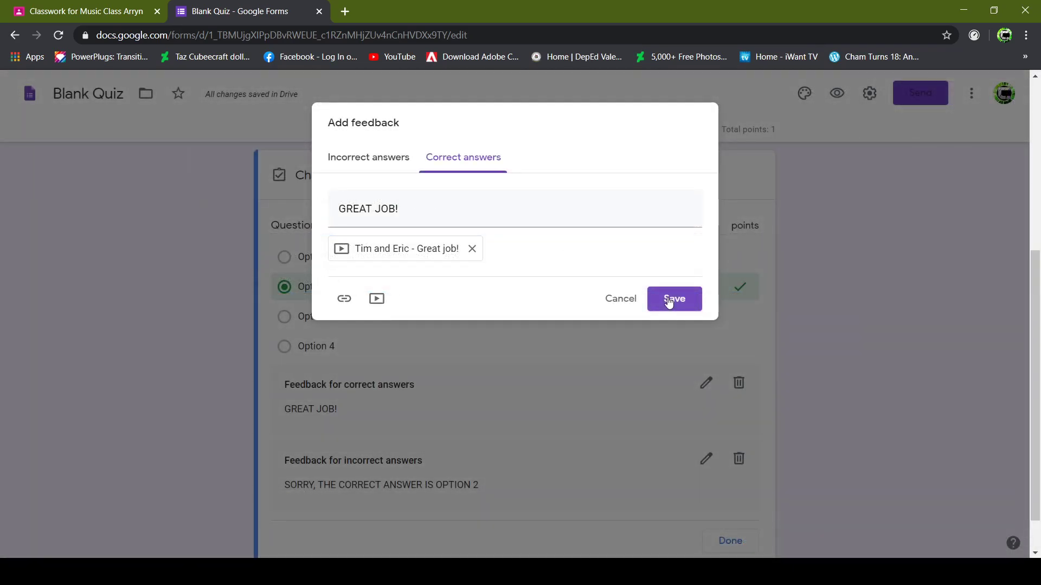
click(668, 297)
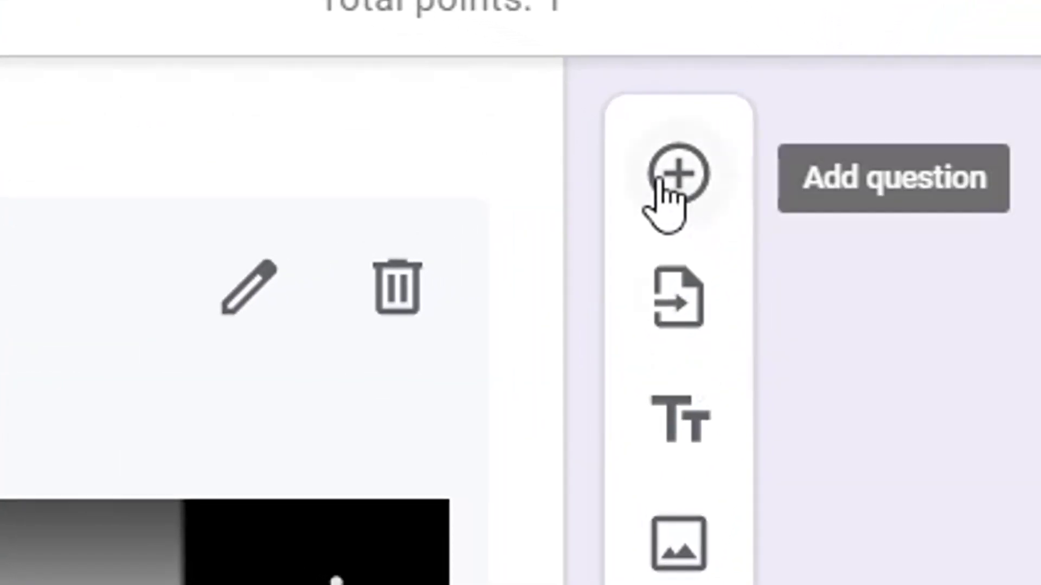
click(740, 173)
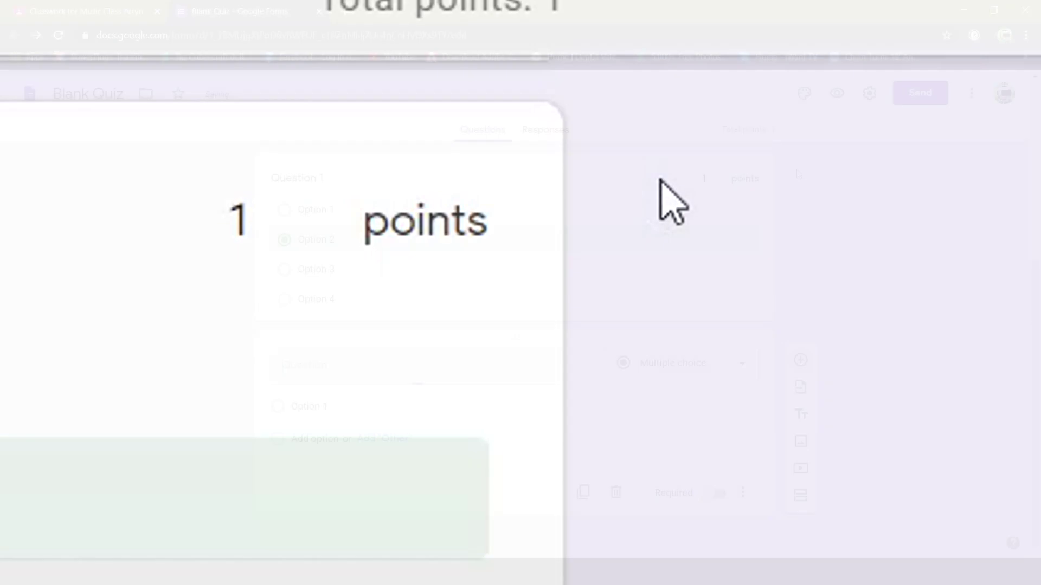
Make a Checkboxes question titled 'Question 2' with Options 1 to 4 plus Other.
click(700, 368)
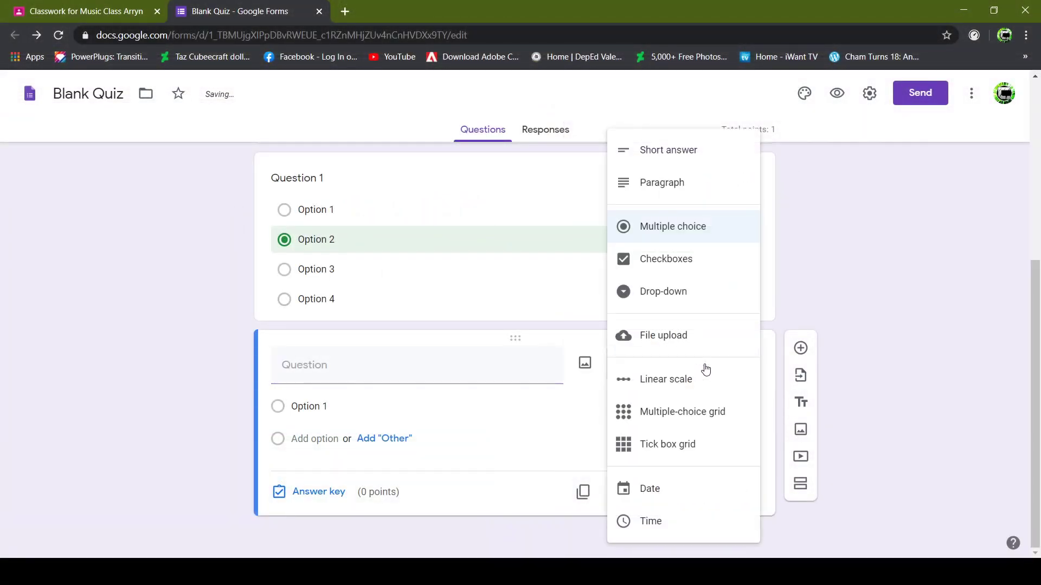
click(700, 268)
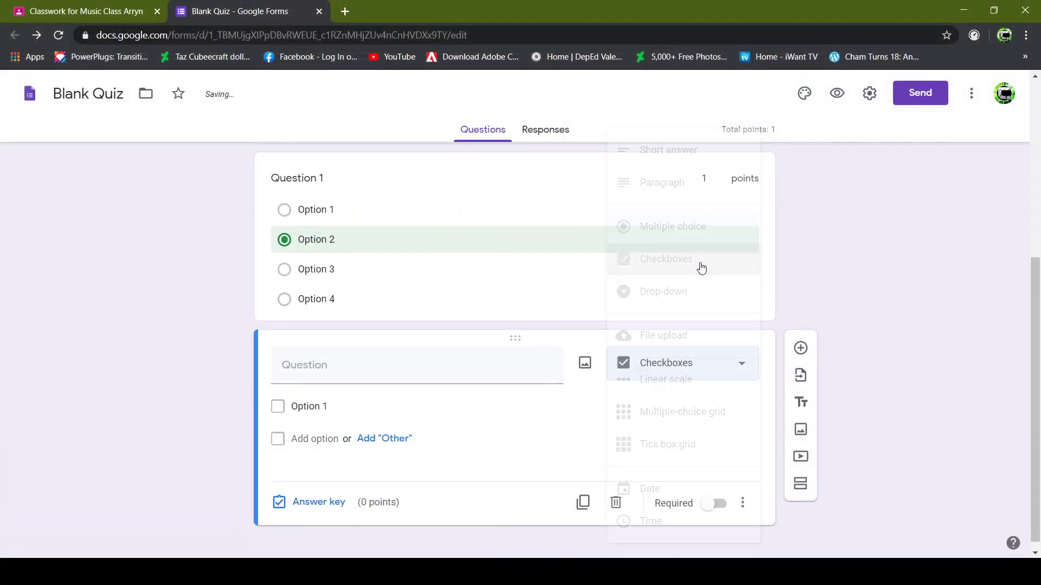
click(332, 366)
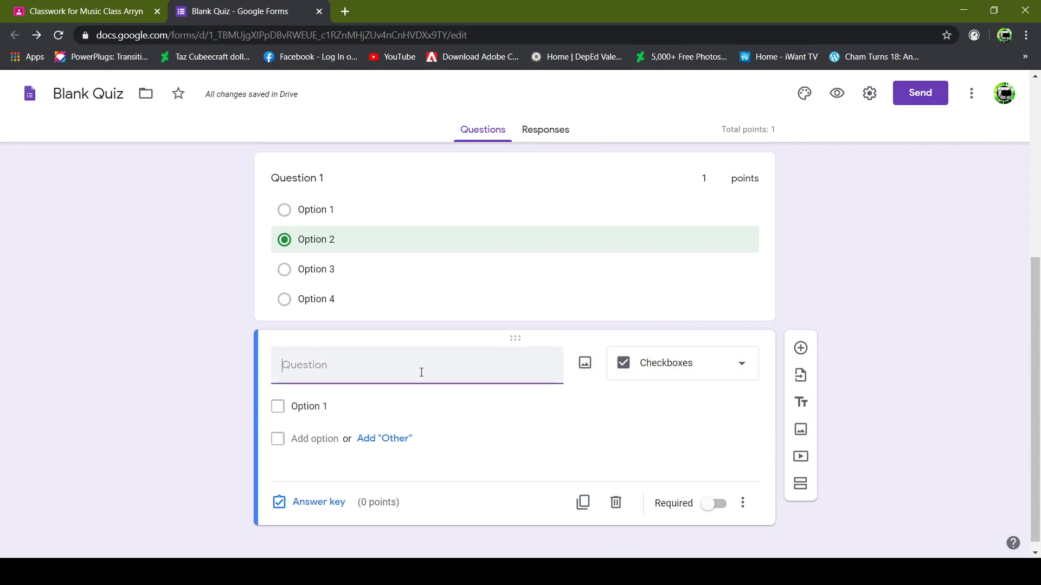
text(Question 2)
click(384, 438)
click(315, 472)
click(317, 504)
click(313, 535)
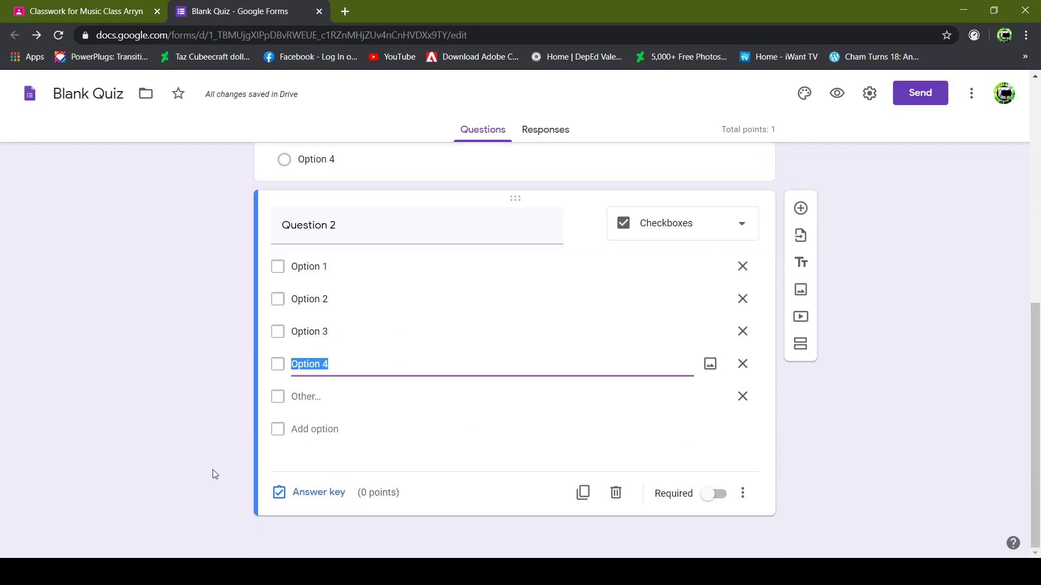
click(304, 494)
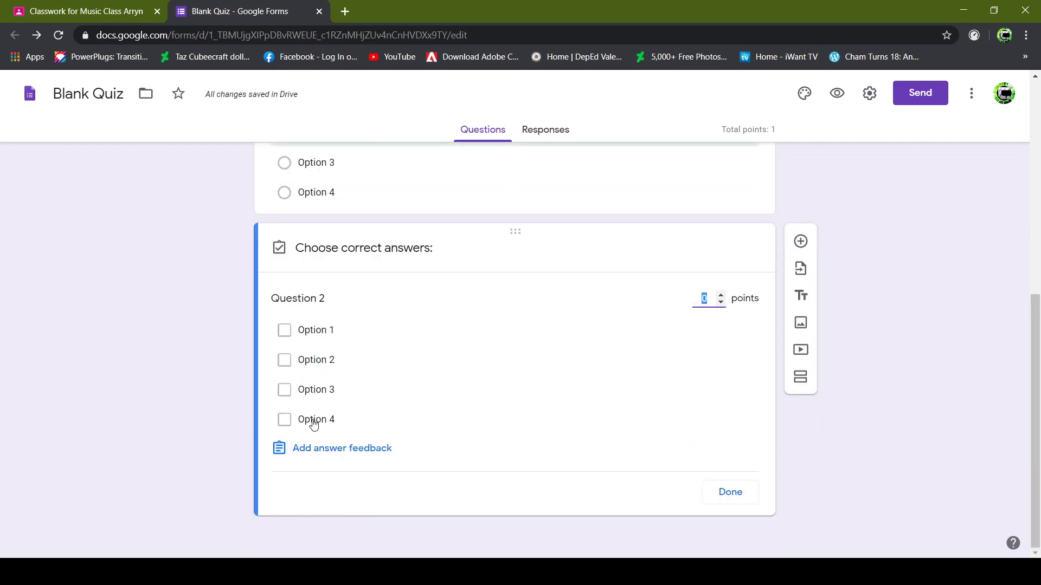
Mark Options 1 and 2 correct and set Question 2 to 2 points.
click(284, 336)
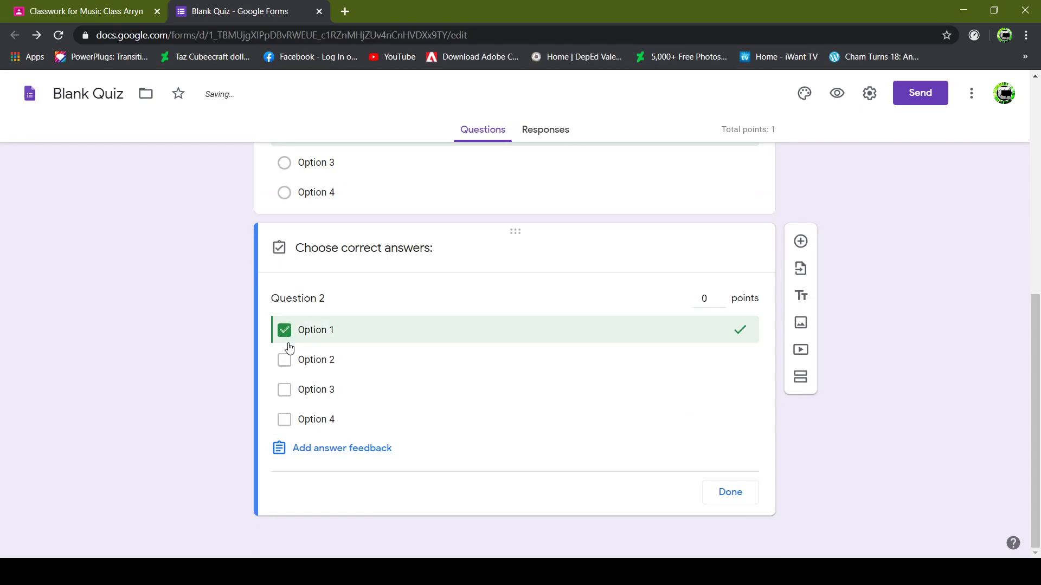
click(283, 364)
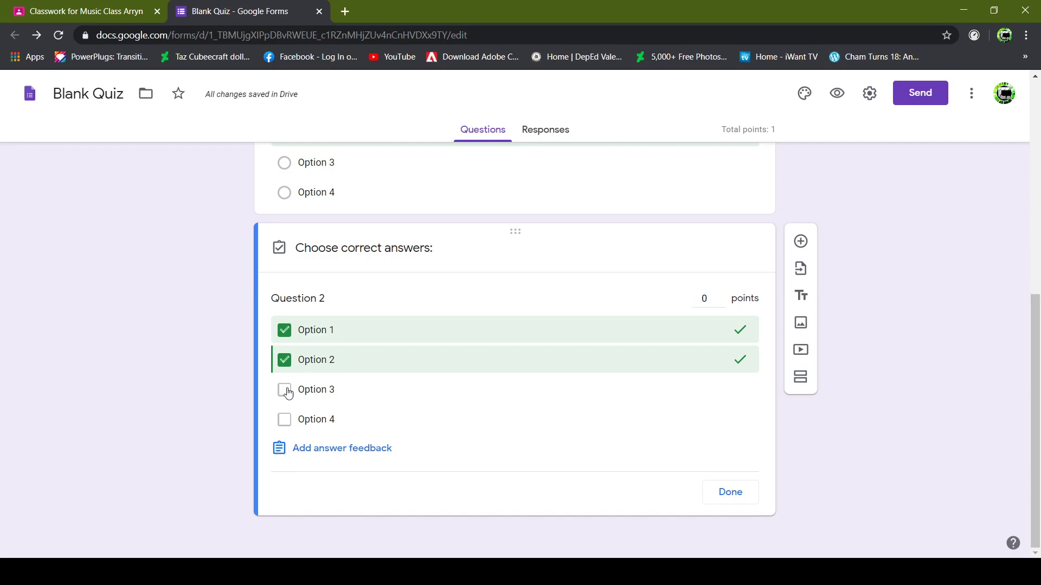
click(703, 298)
Save feedback 'SORRY, THE CORRECT ANSWER IS OPTION 1 AND 2' for wrong answers and 'GREAT JOB!' for right ones.
click(382, 449)
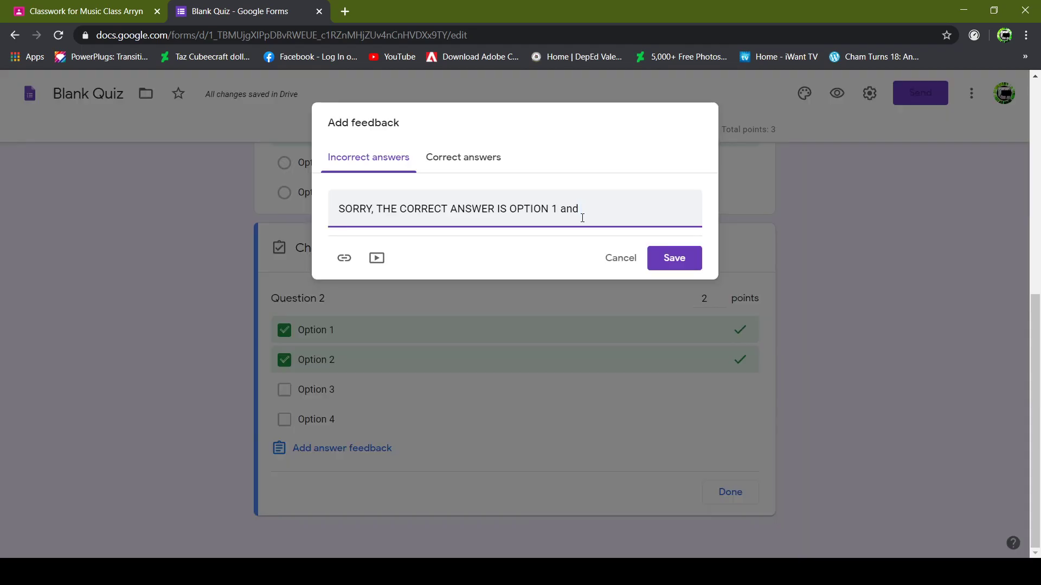
key(BackSpace)
key(BackSpace)
key(BackSpace)
text(A)
click(463, 157)
click(404, 213)
text(GREAT JO)
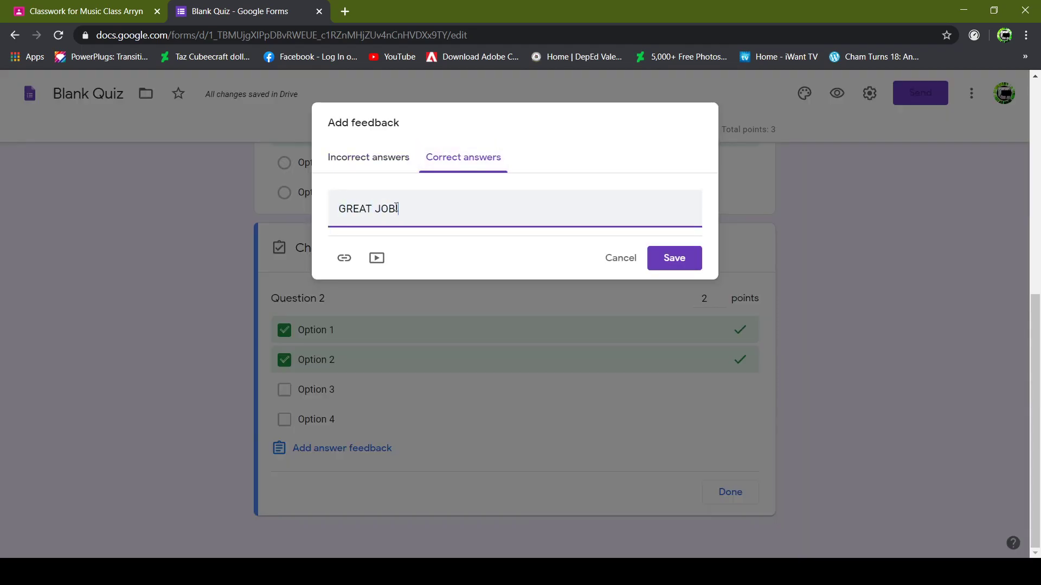
click(677, 261)
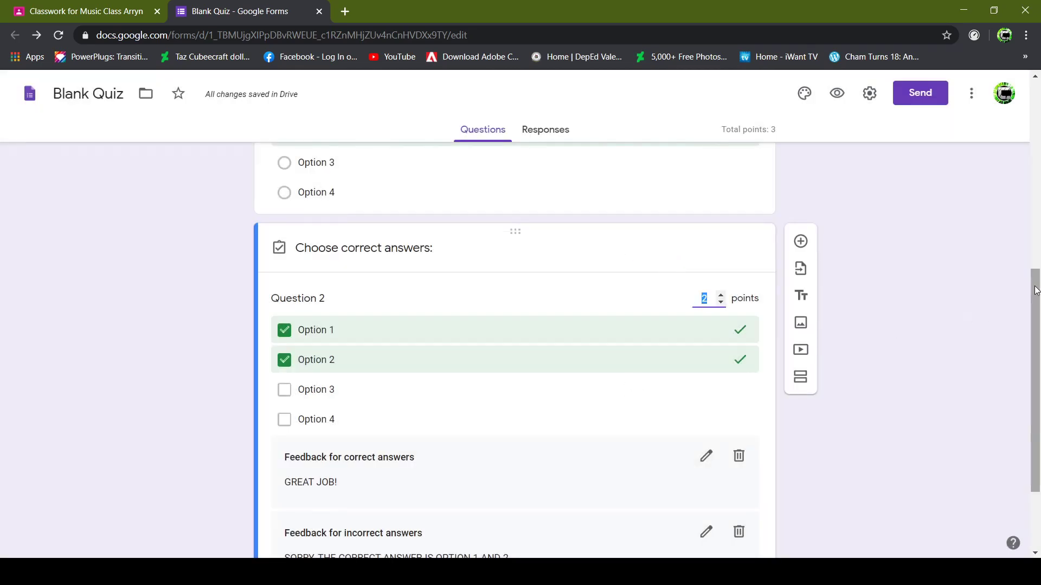
scroll(799, 169, down, 2)
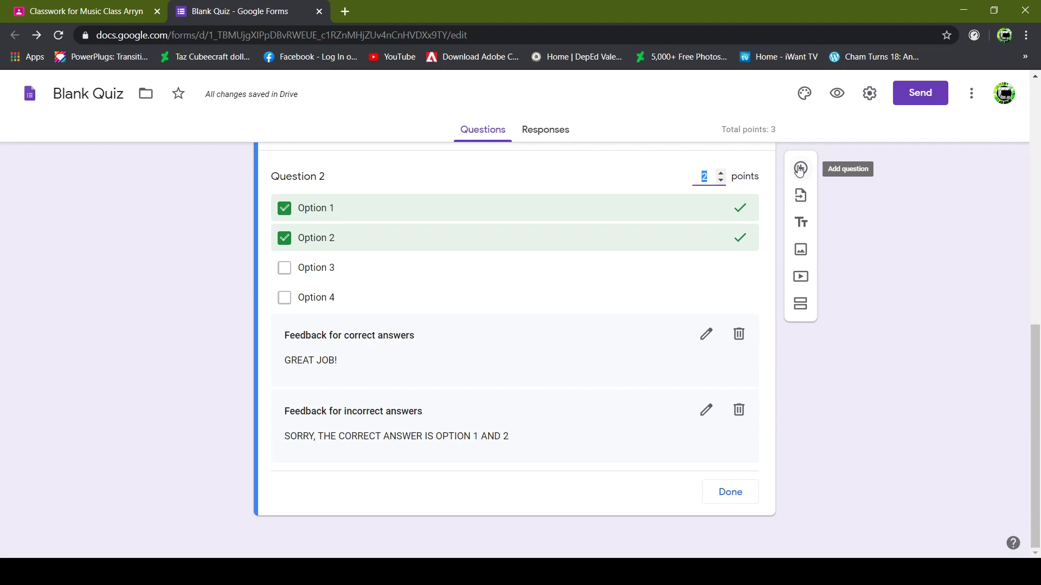
Add multiple-choice Question 3 with a Brandenburg Concerto No. 5 score image and Options 1 to 4.
click(799, 170)
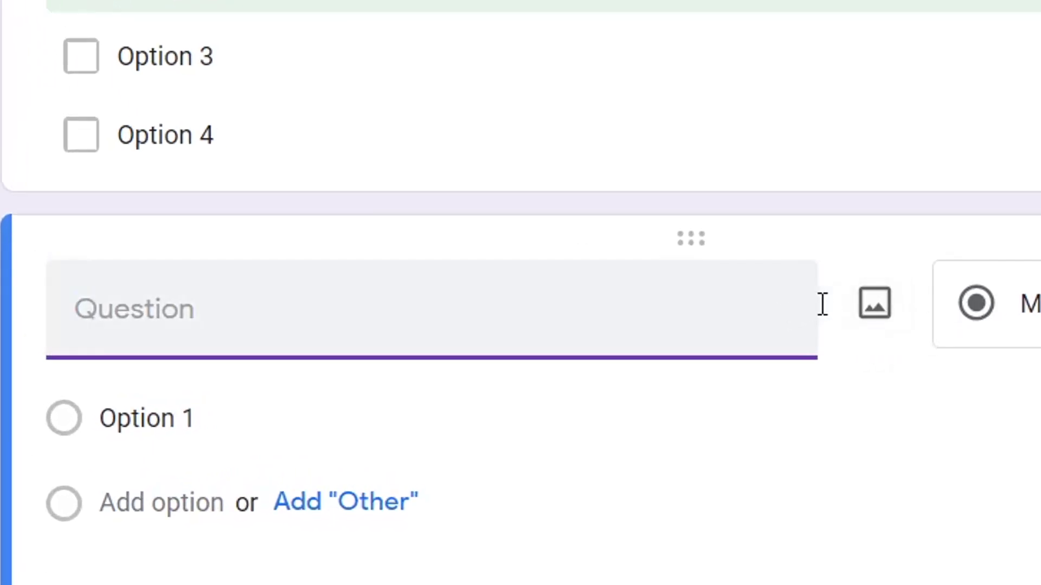
click(872, 305)
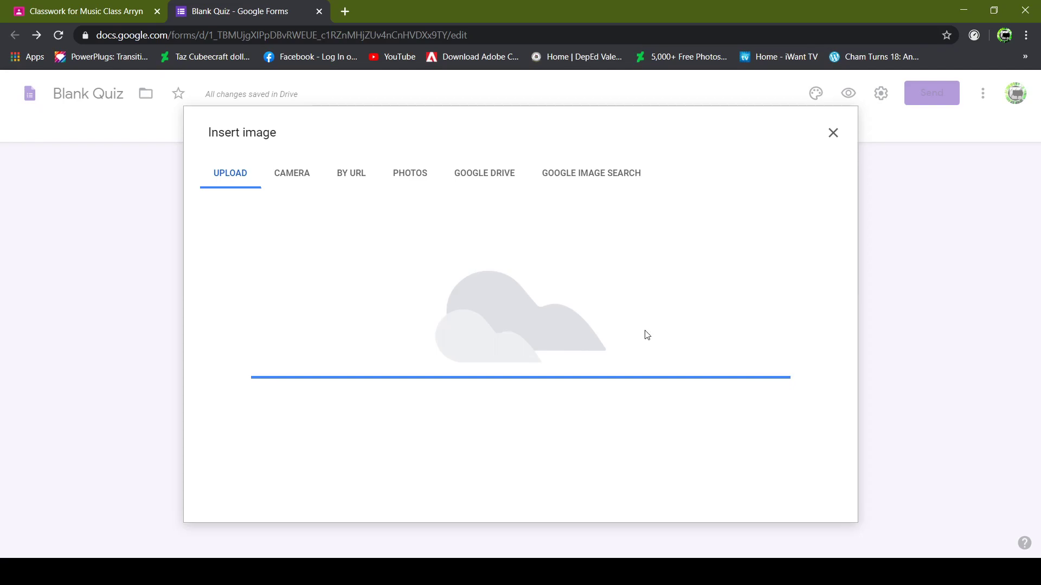
key(Escape)
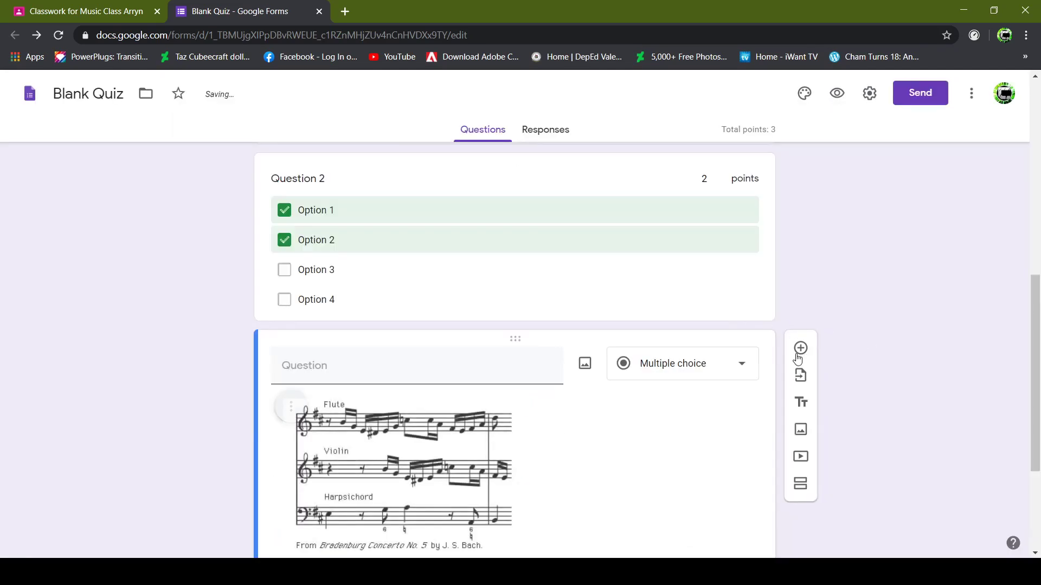
scroll(1038, 510, down, 3)
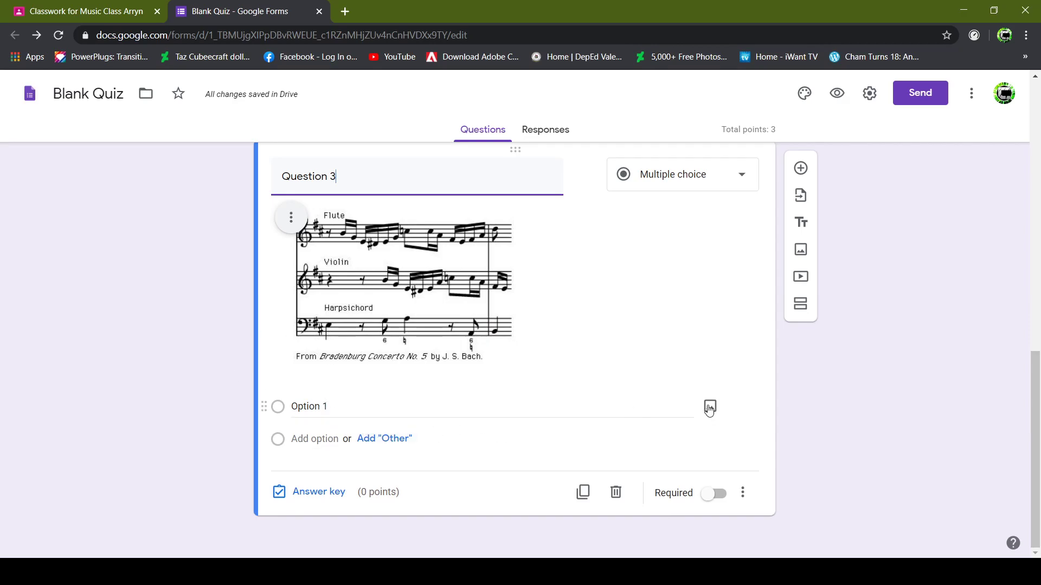
click(387, 441)
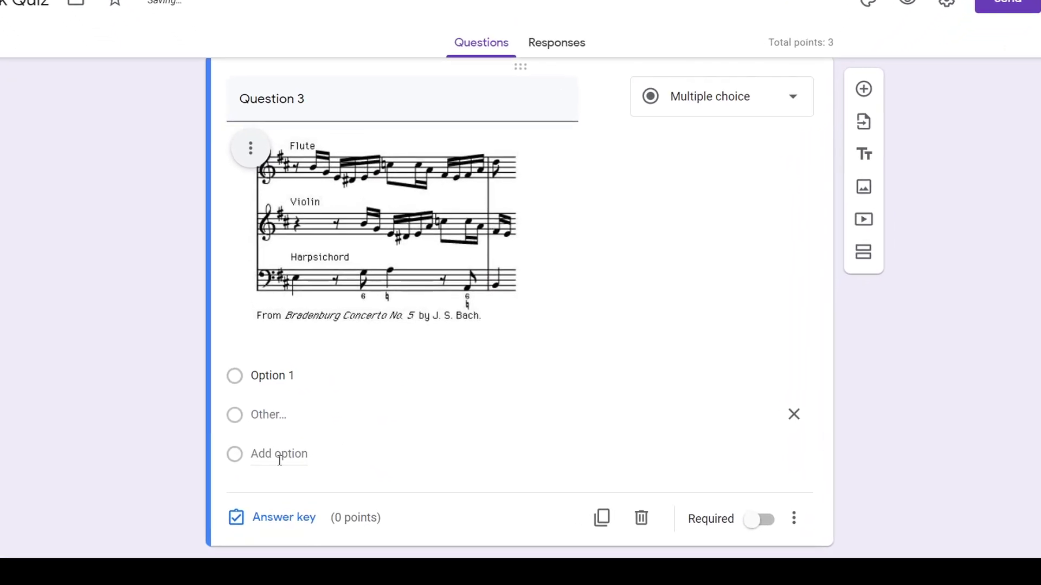
click(315, 470)
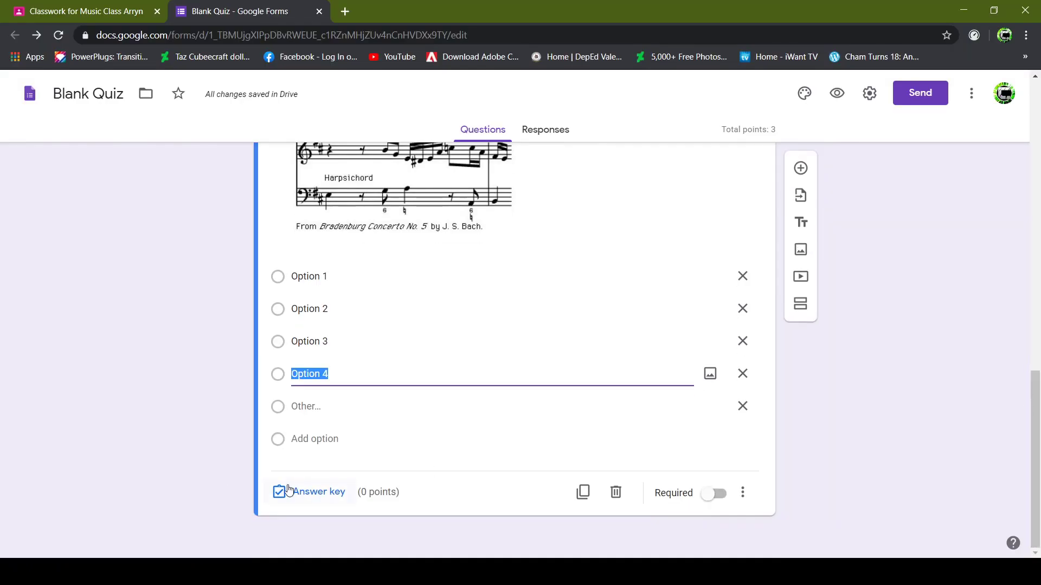
click(288, 491)
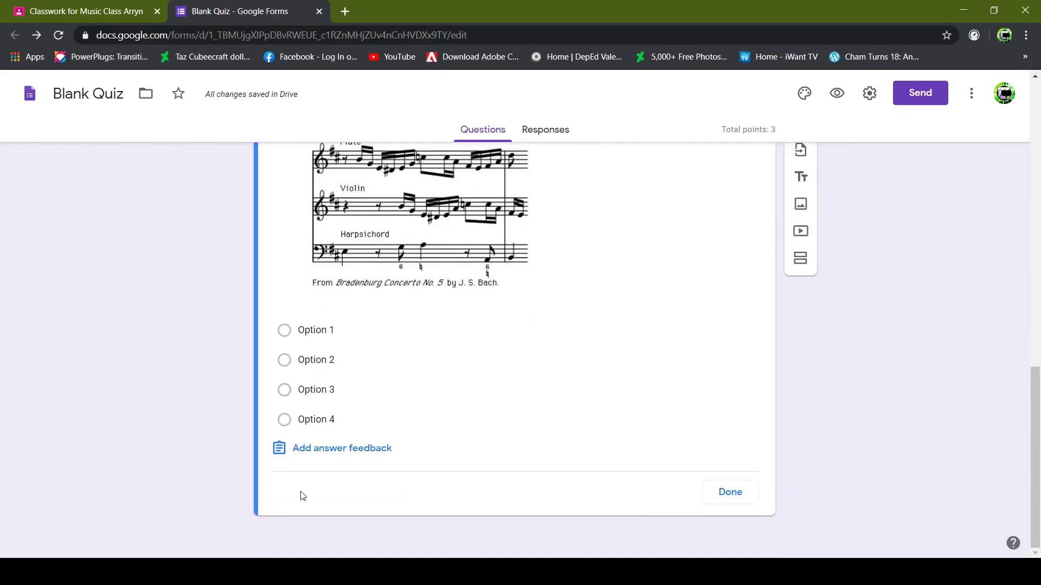
Mark Option 4 correct, with 'GREAT JOB!' and a sorry note naming Option 4 as feedback.
click(286, 416)
click(367, 448)
text(SORRY, THE CORRECT ANSWER IS OPTION 4)
click(454, 162)
click(421, 198)
text(GREAT)
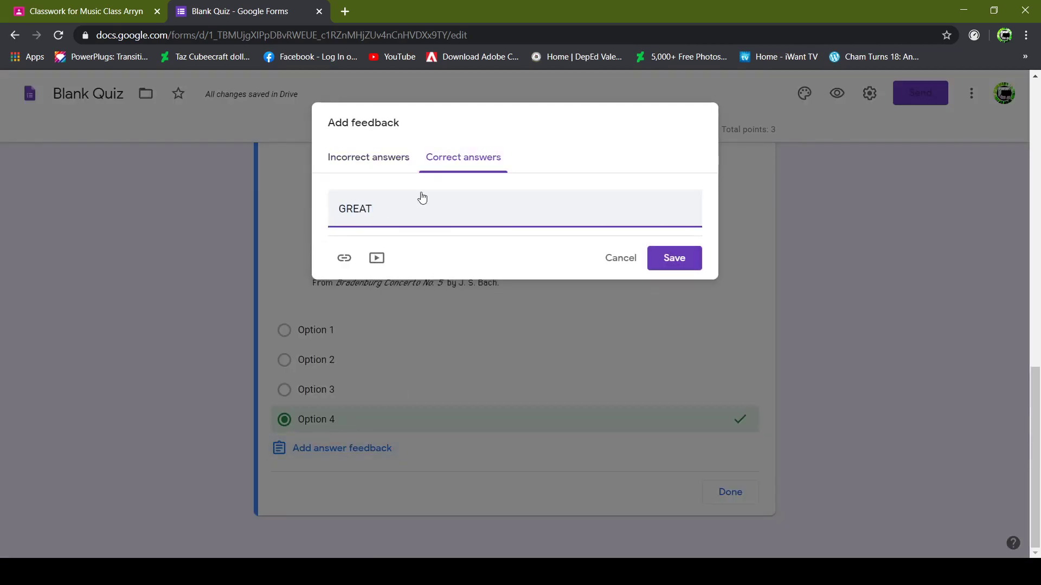
click(674, 258)
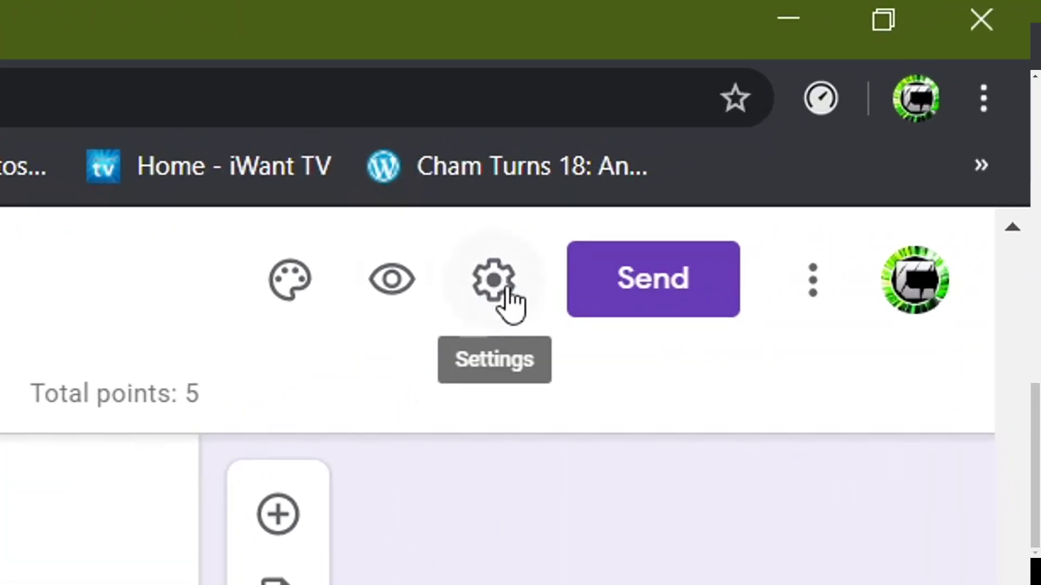
Turn on 'Limit to 1 response' in the quiz's General settings.
click(506, 292)
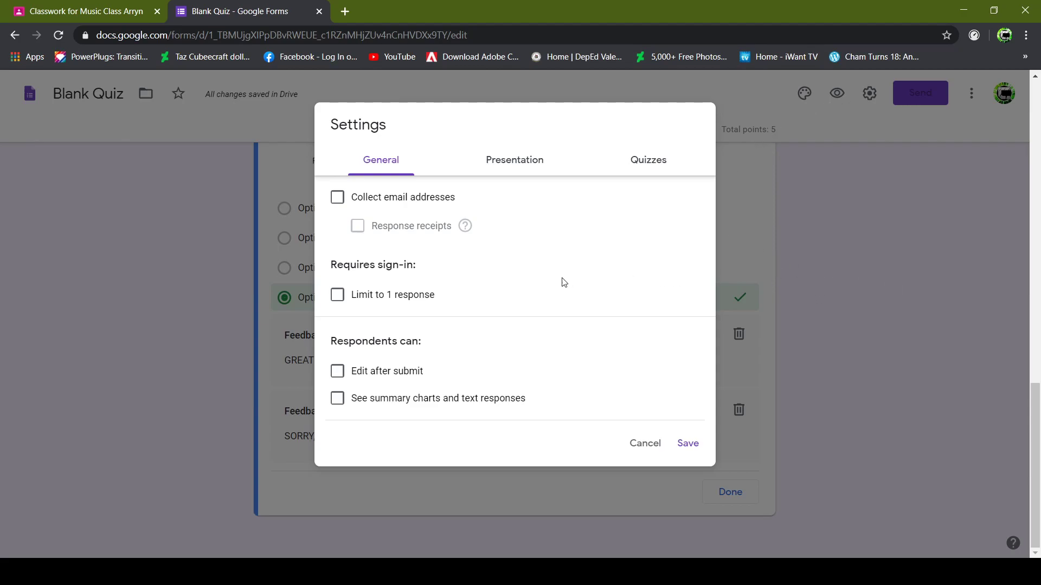
click(337, 297)
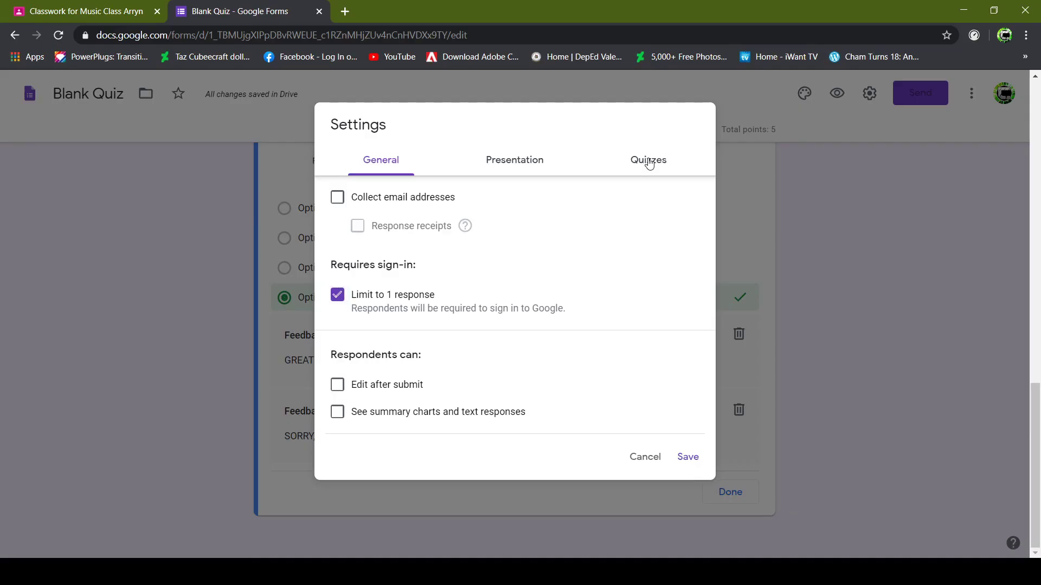
Enable the quiz options showing missed questions, correct answers and point values, and save the settings.
click(725, 81)
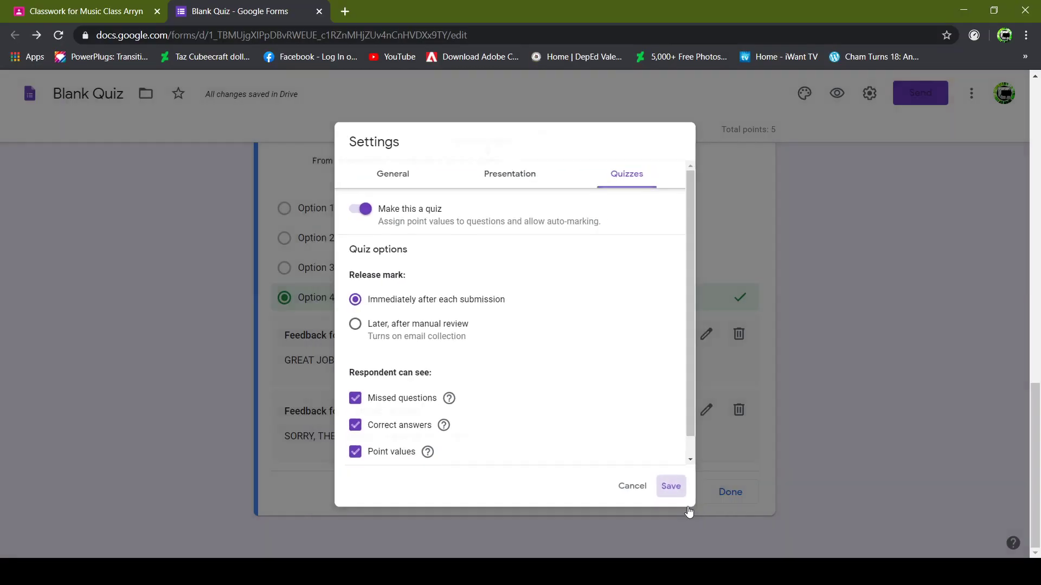
click(735, 560)
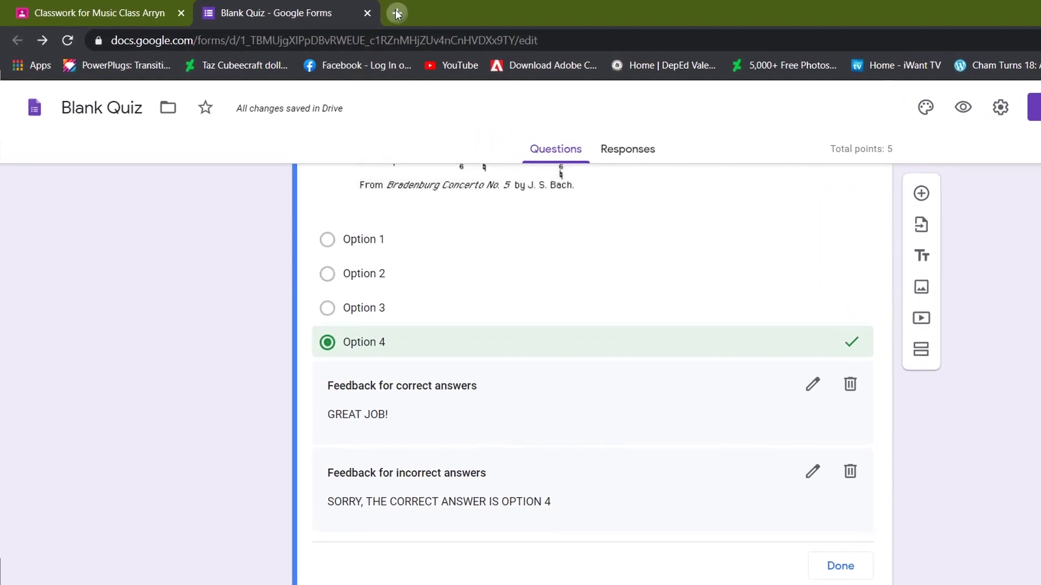
Search 'form limiter' in a new Chrome tab and open the formLimiter add-on page on G Suite Marketplace.
click(396, 14)
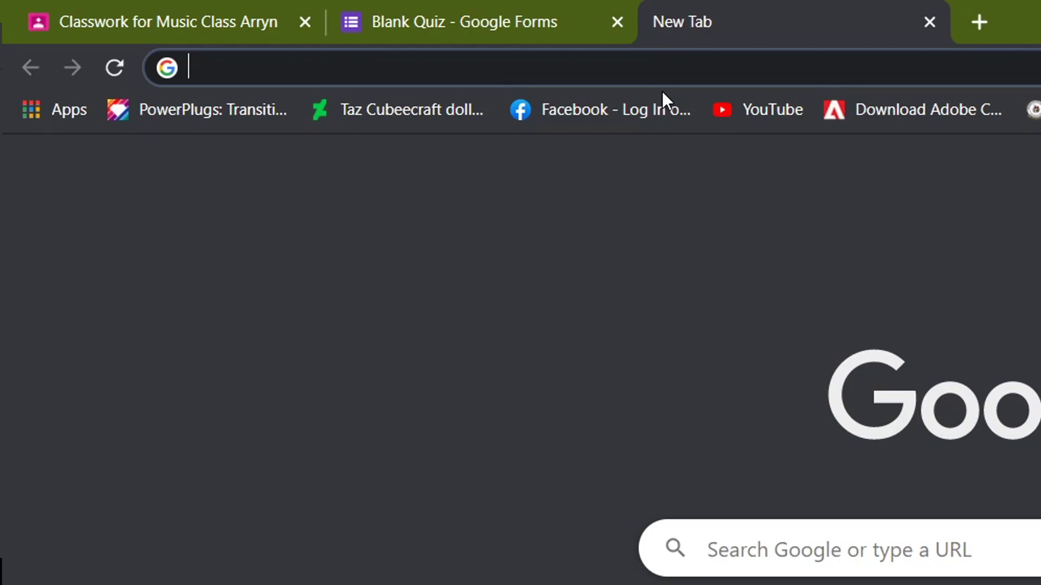
text(form lim)
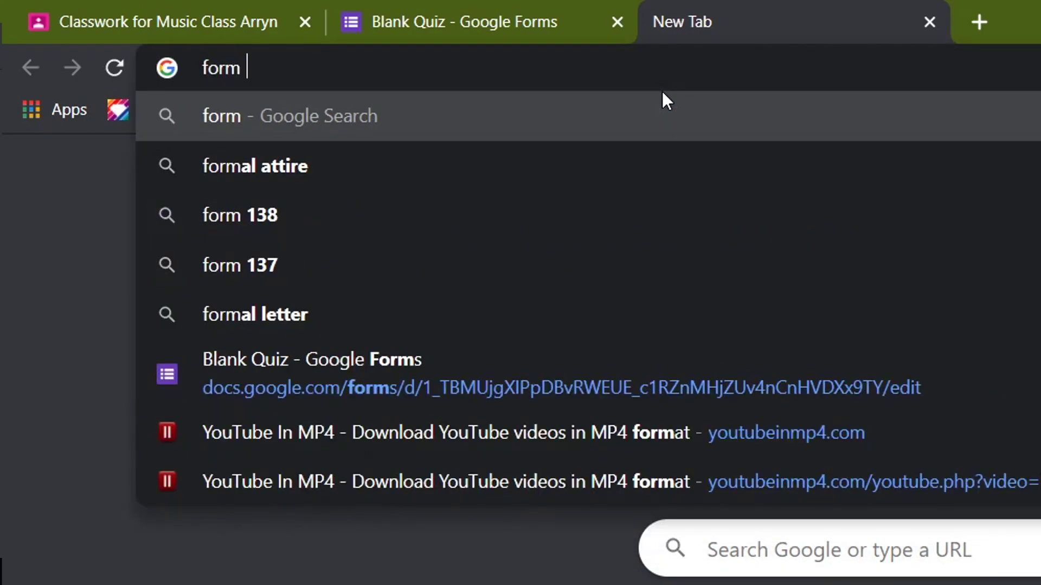
text(iter)
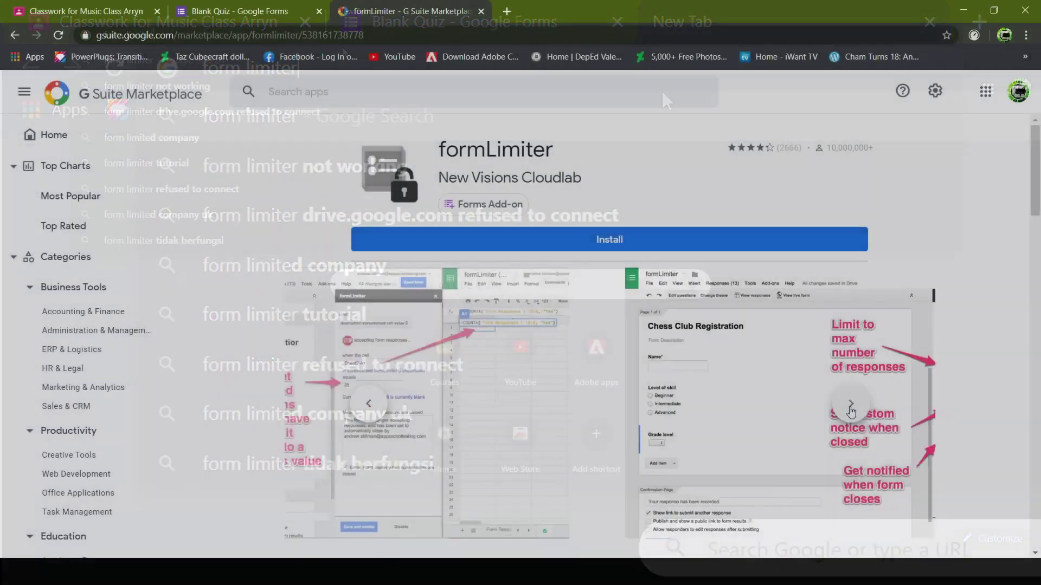
click(850, 412)
click(850, 407)
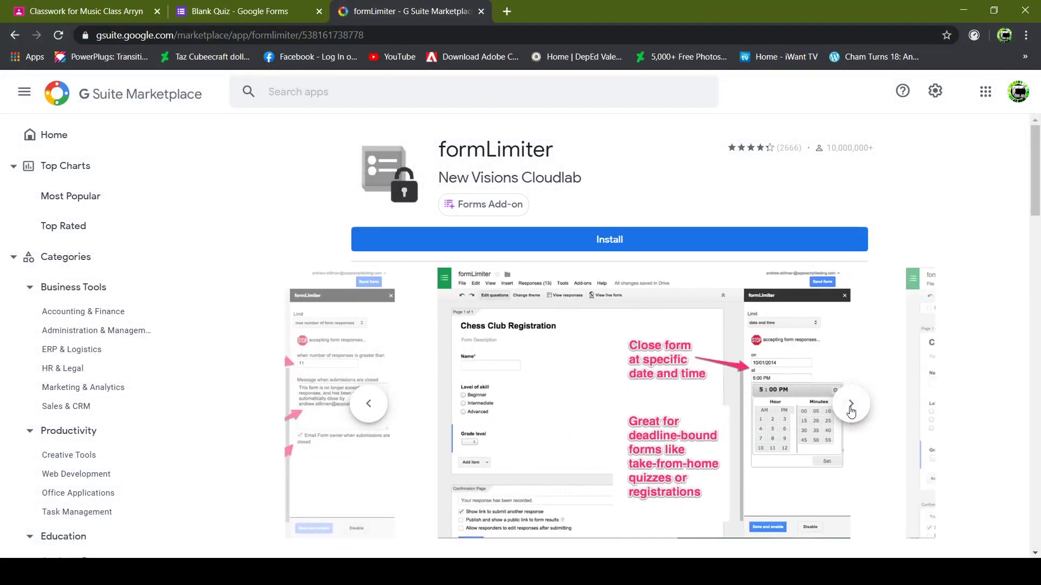
Install the formLimiter add-on and grant it permission to continue.
click(850, 406)
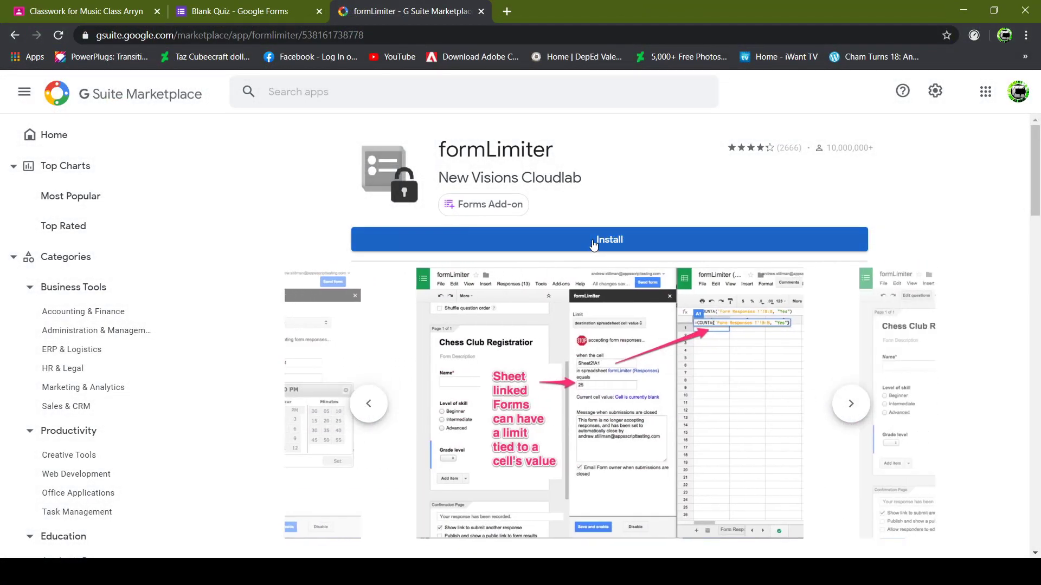
click(593, 241)
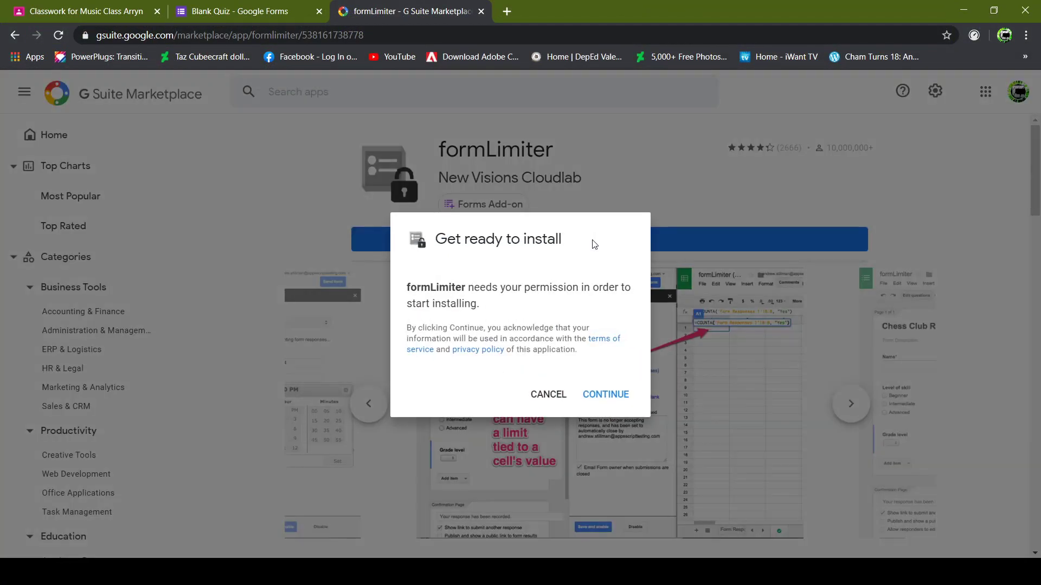
click(605, 397)
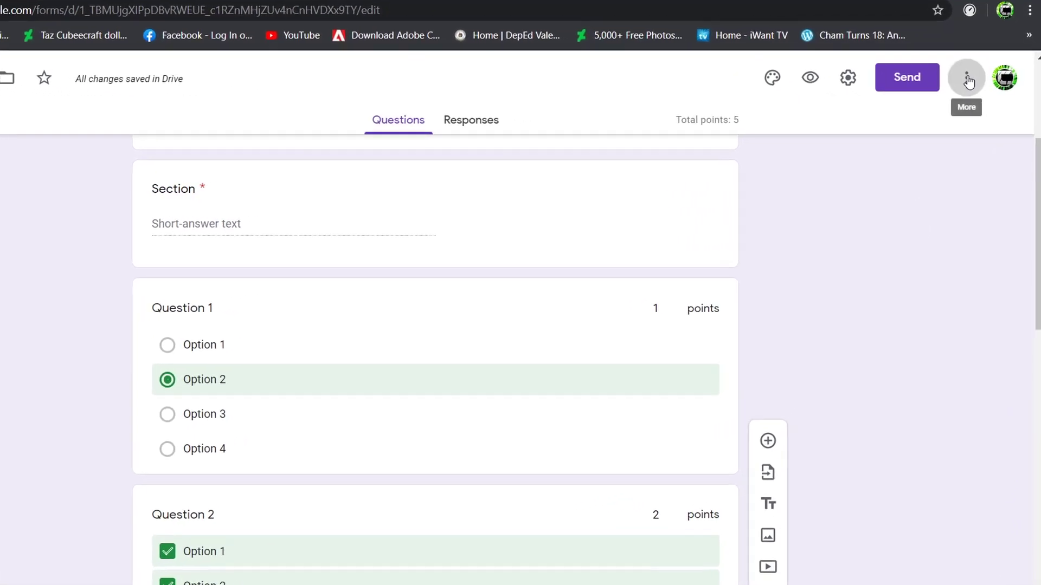
Confirm formLimiter shows as Installed among Forms add-ons, then list the QUIZ SAMPLE form's add-ons.
click(970, 90)
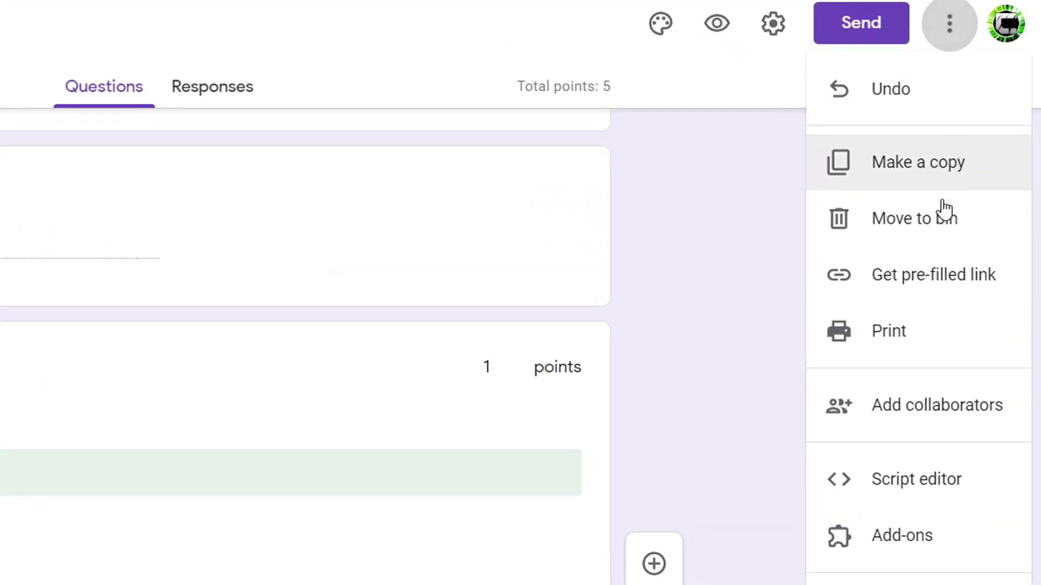
click(982, 547)
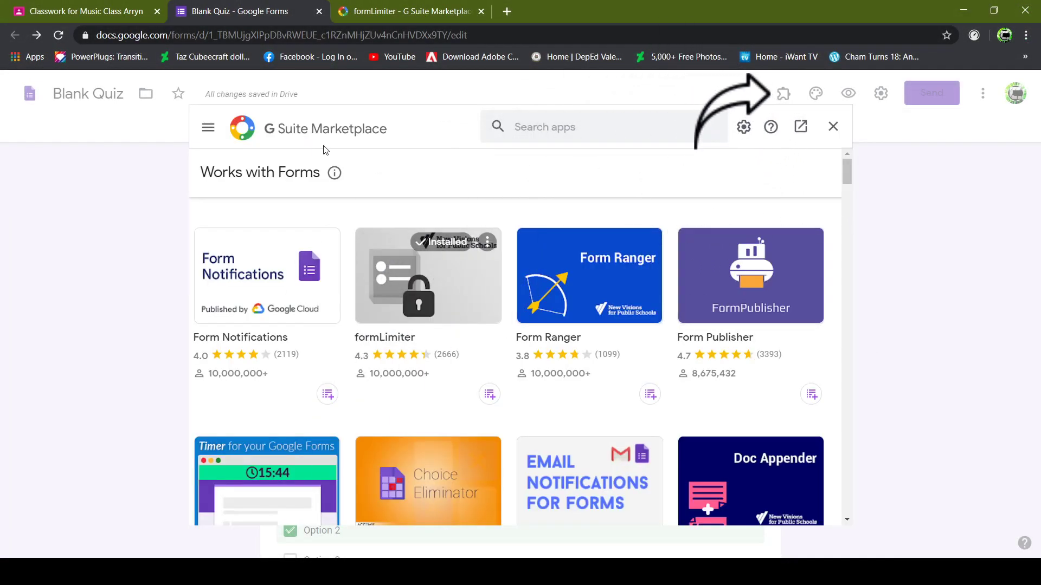
click(801, 126)
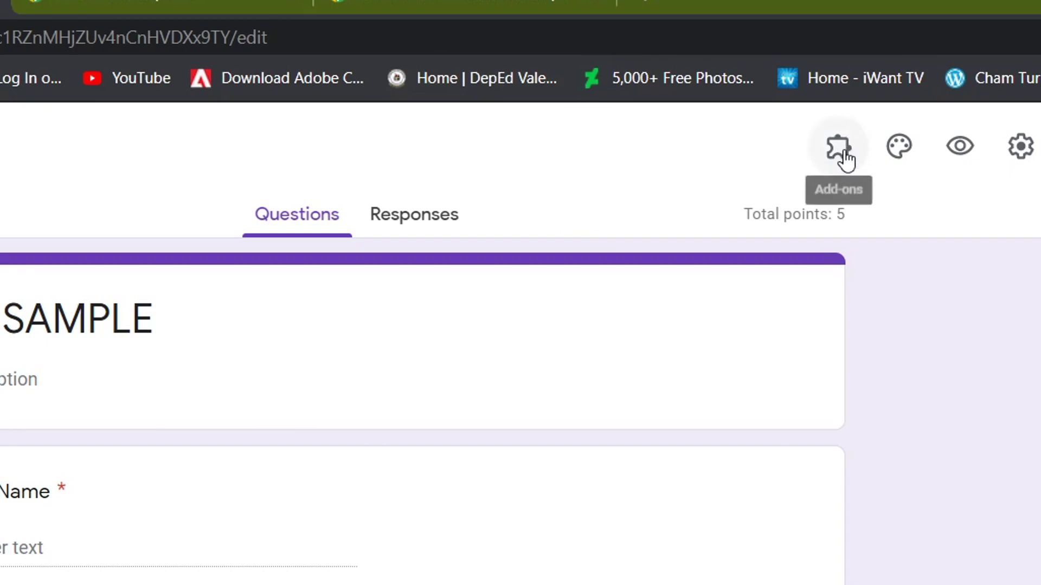
click(844, 155)
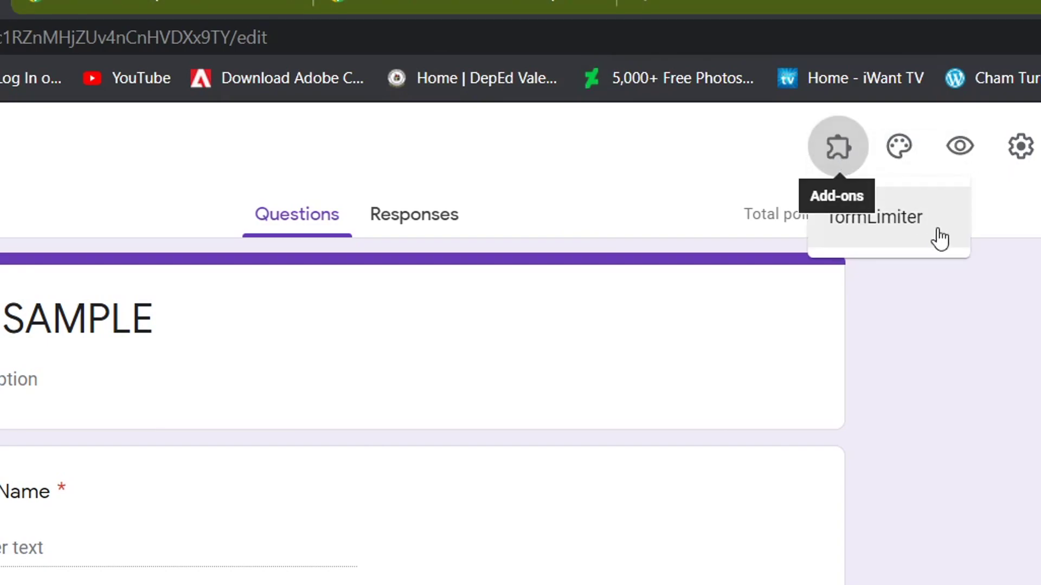
Start a formLimiter date-and-time limit with June 5, 2020 as the closing date.
click(937, 239)
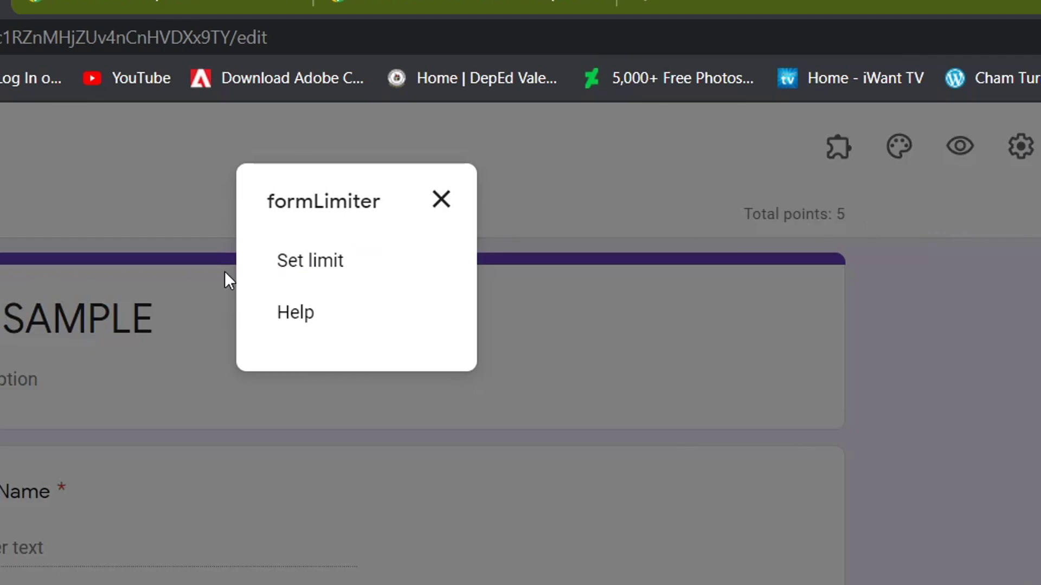
click(302, 271)
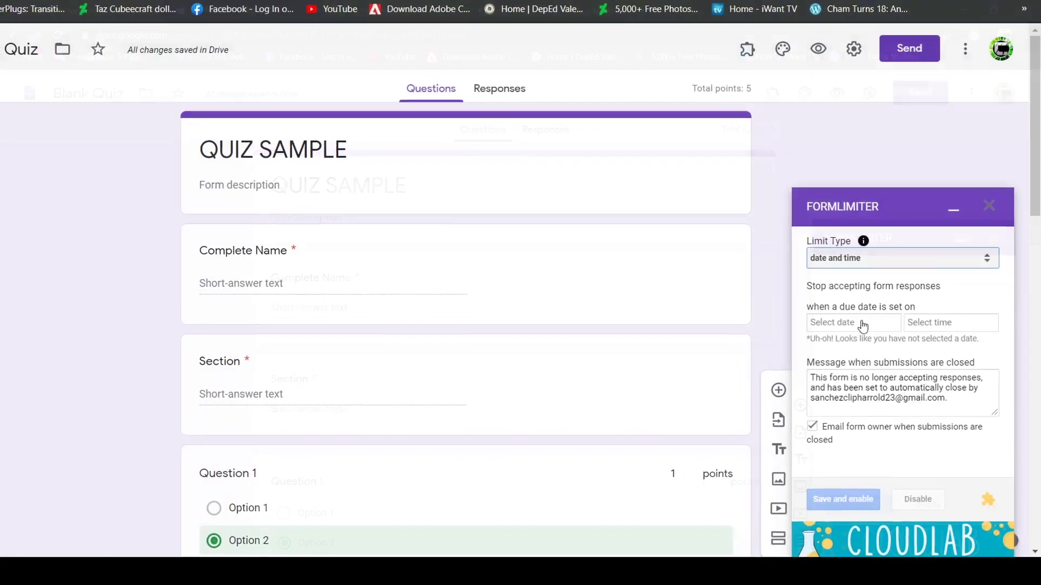
click(832, 324)
click(946, 371)
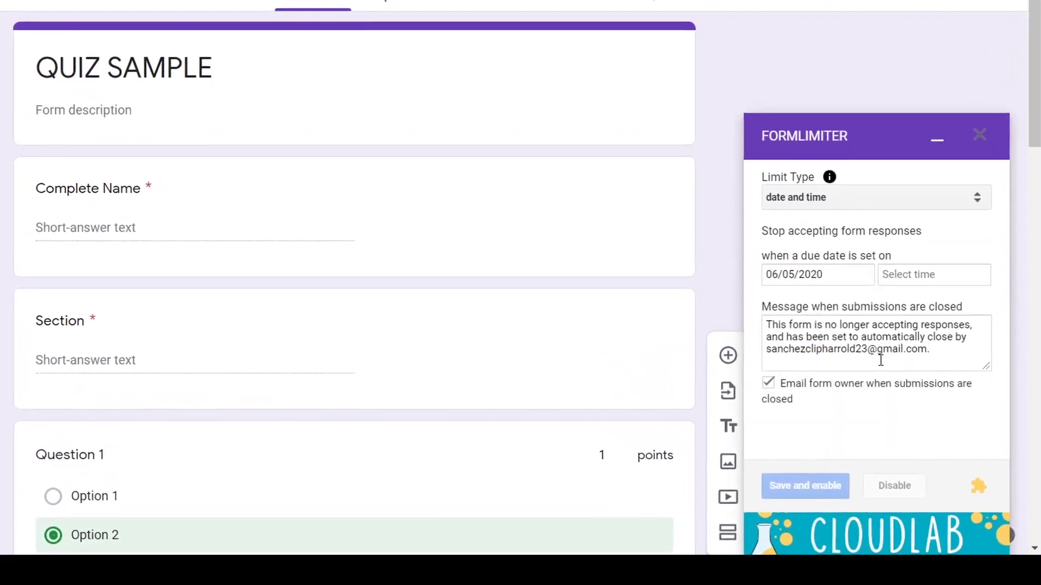
Set the closing time to 5:00 PM, save and enable the limit, and close the quiz tab.
click(940, 293)
click(853, 363)
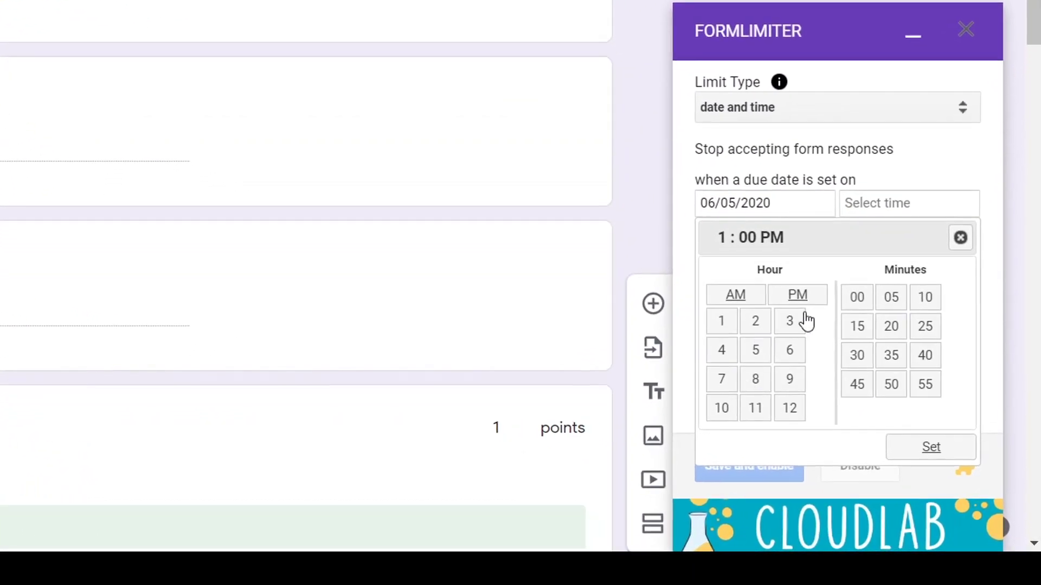
click(891, 297)
click(857, 297)
click(755, 349)
click(922, 447)
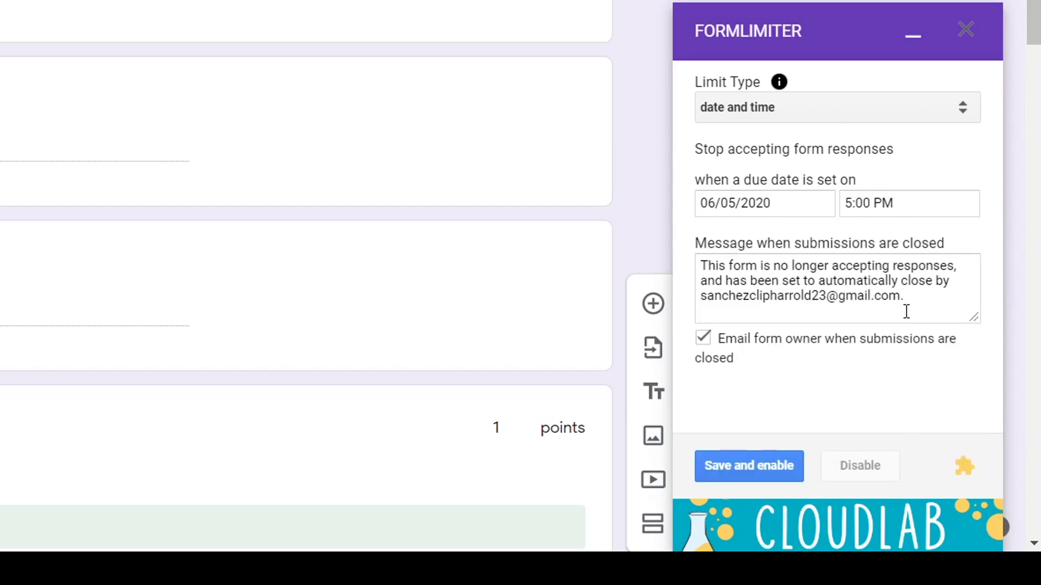
click(751, 470)
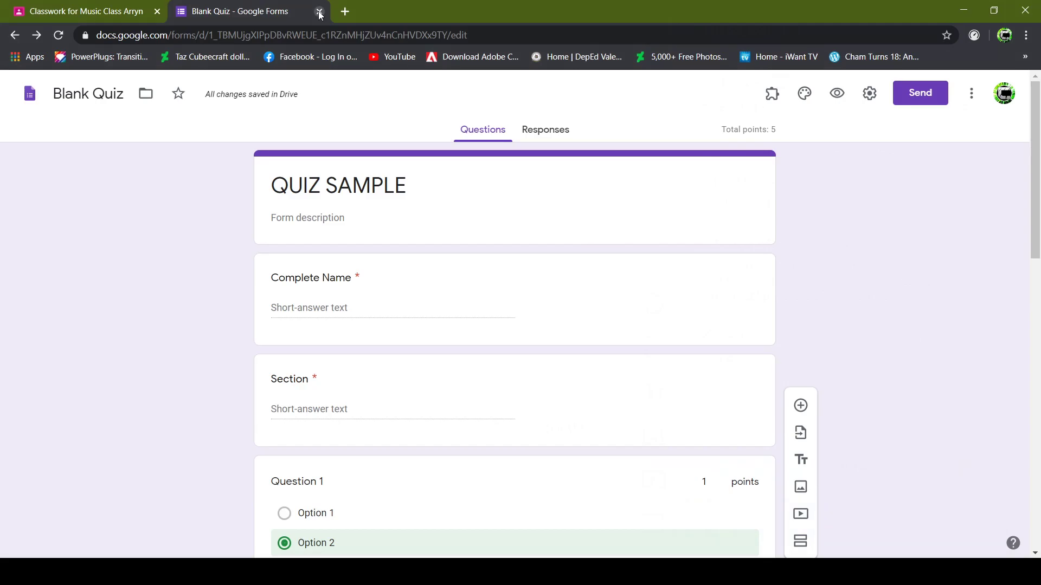
click(319, 12)
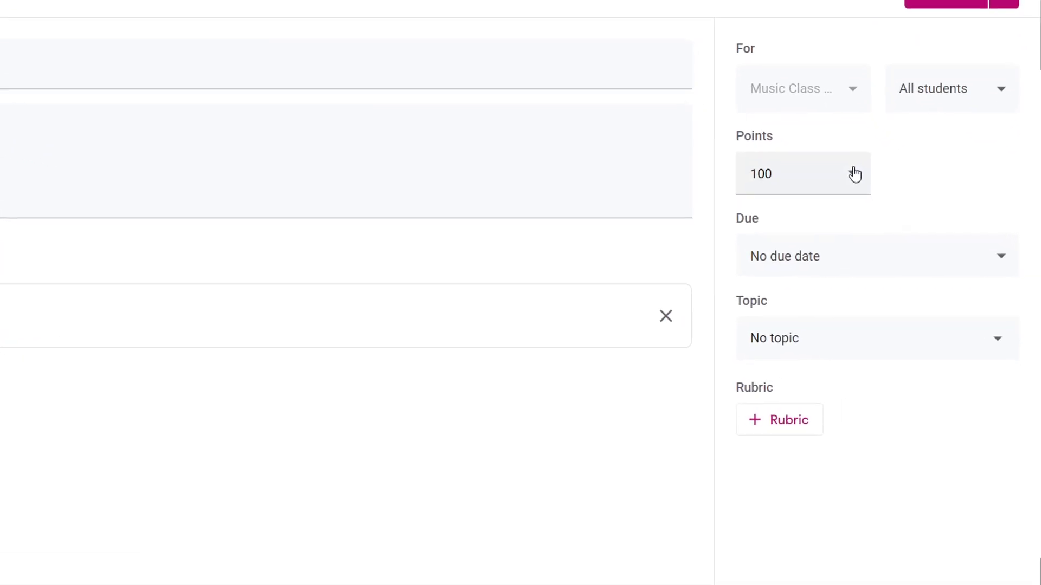
Make the QUIZ SAMPLE assignment worth 5 points.
click(827, 195)
key(ctrl+a)
text(5)
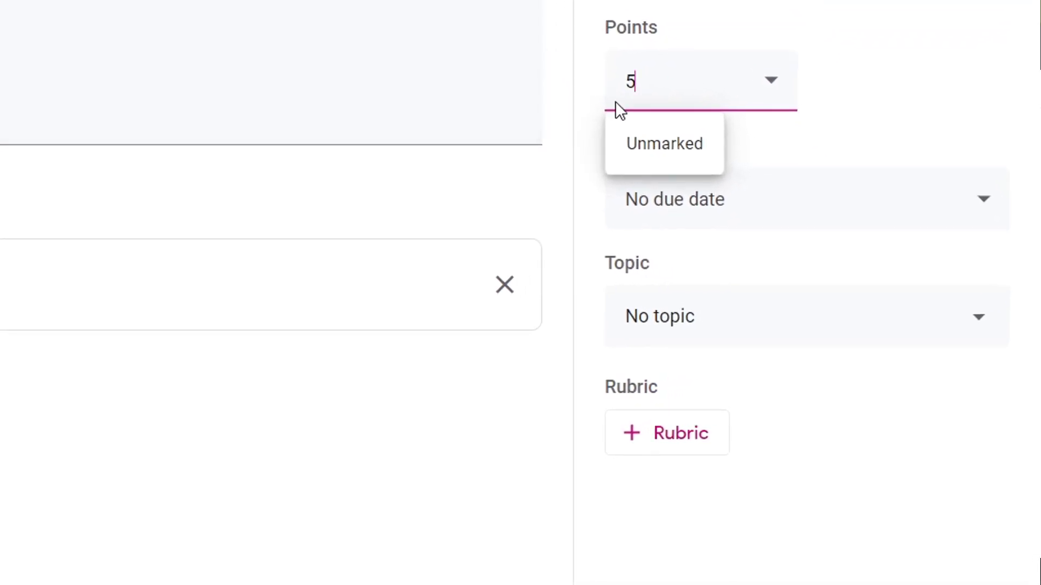
Set the assignment due date to Fri, 5 Jun 2020 at 04:00.
click(955, 229)
click(870, 299)
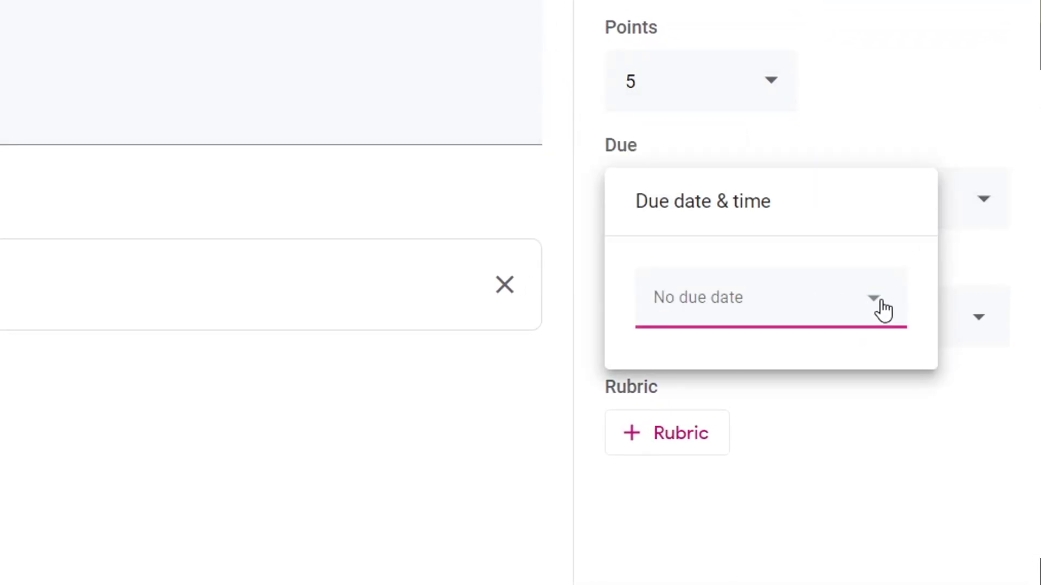
click(824, 422)
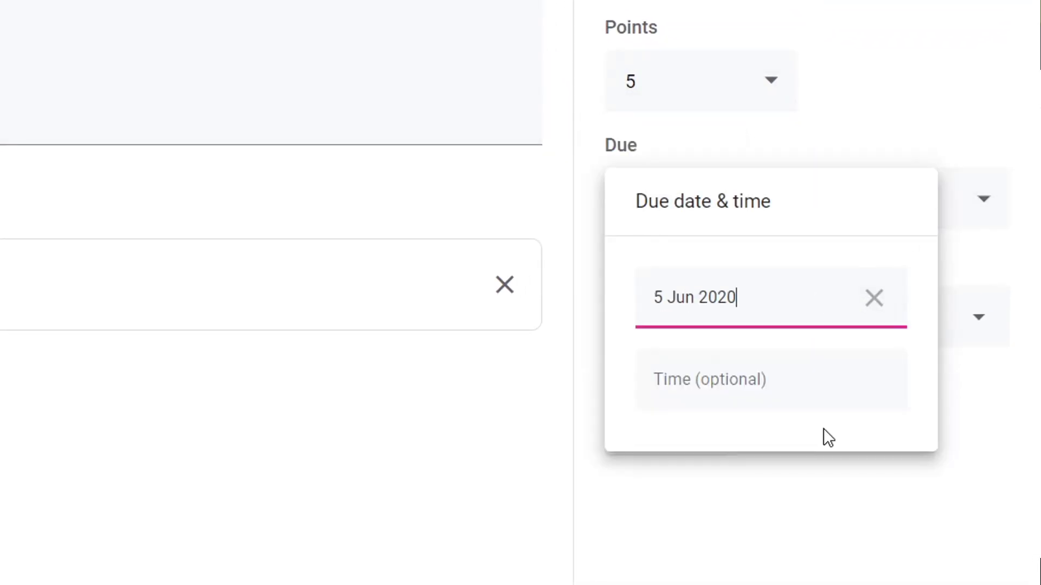
click(757, 398)
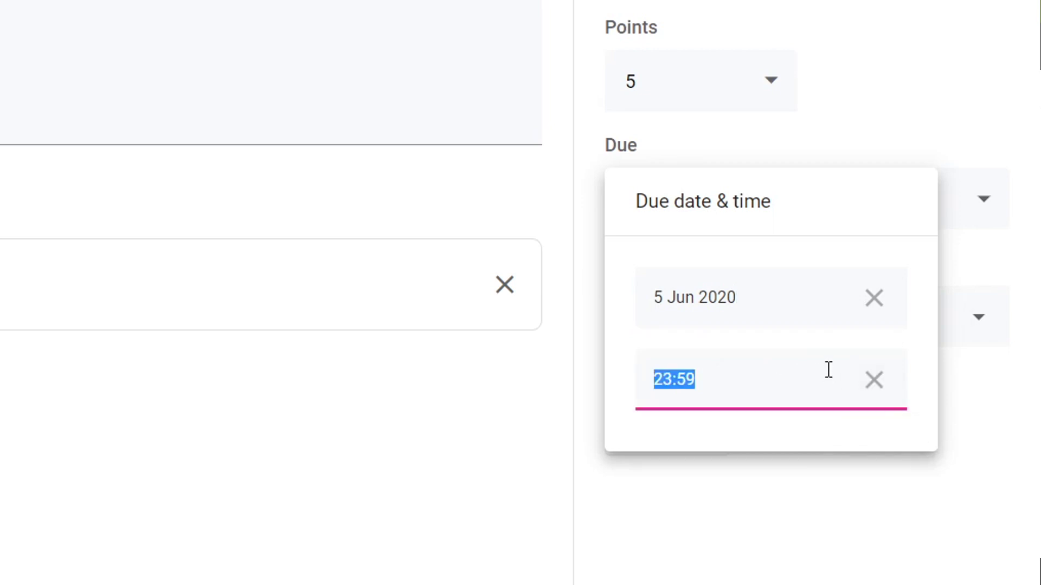
text(04)
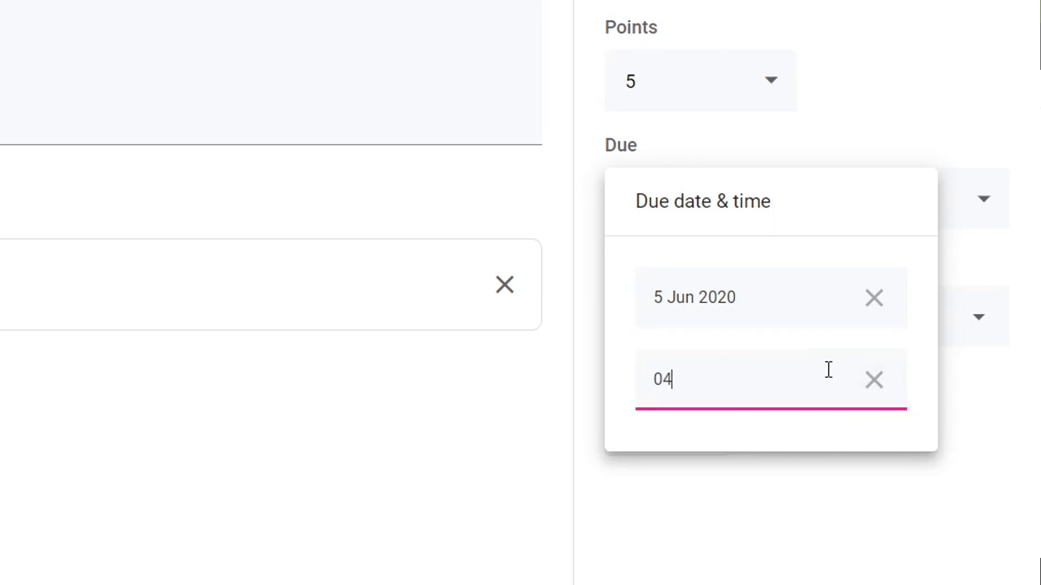
text(:00)
key(Return)
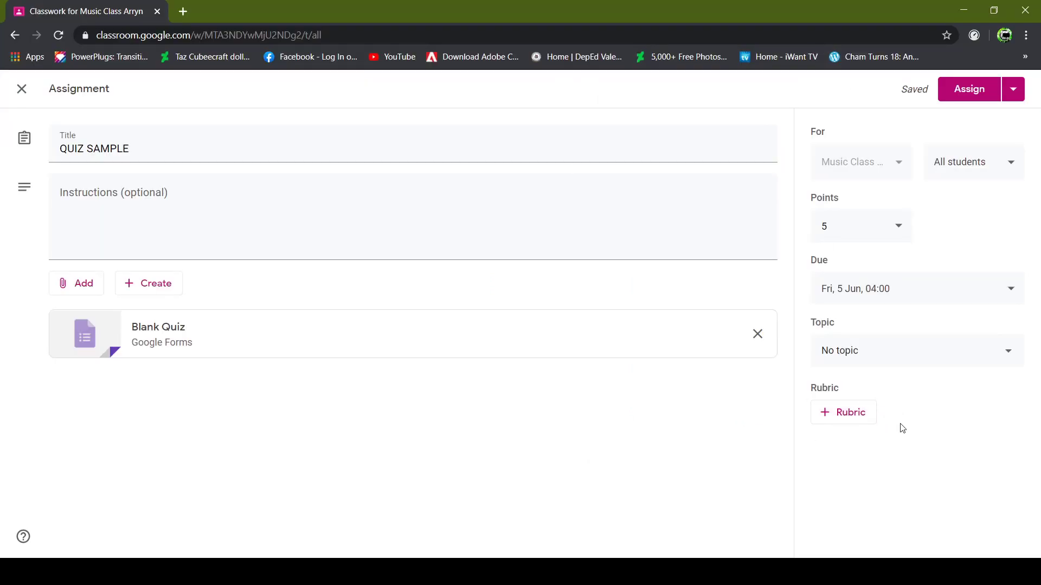
click(1011, 89)
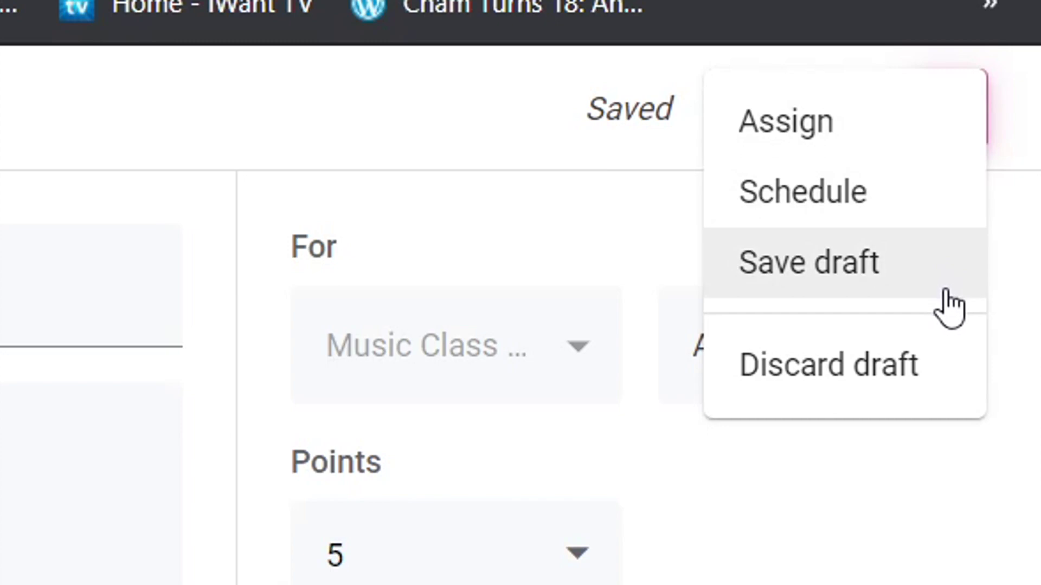
Schedule QUIZ SAMPLE to post on 4 Jun 2020 at 04:00.
click(911, 198)
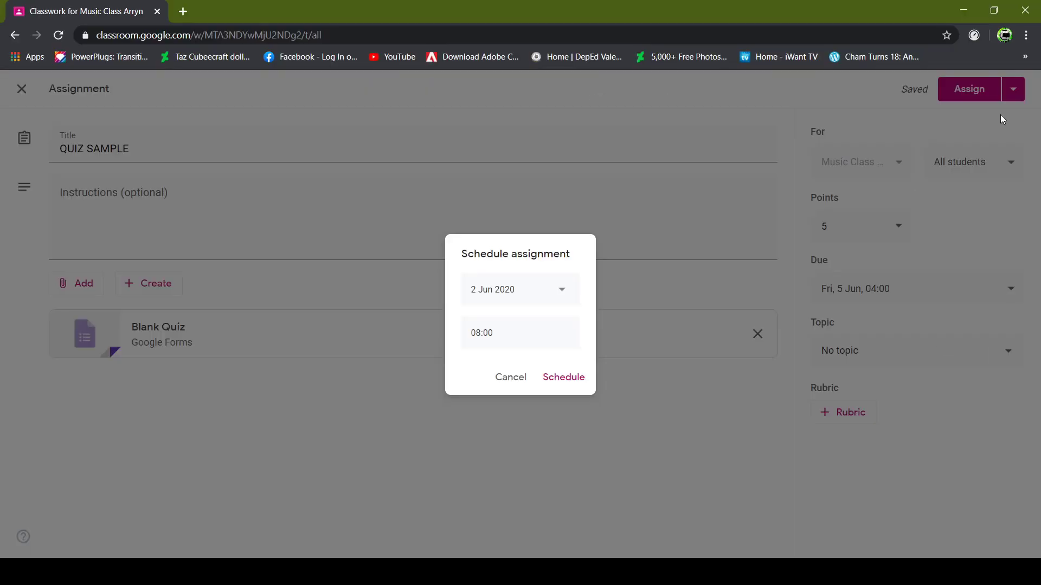
click(561, 292)
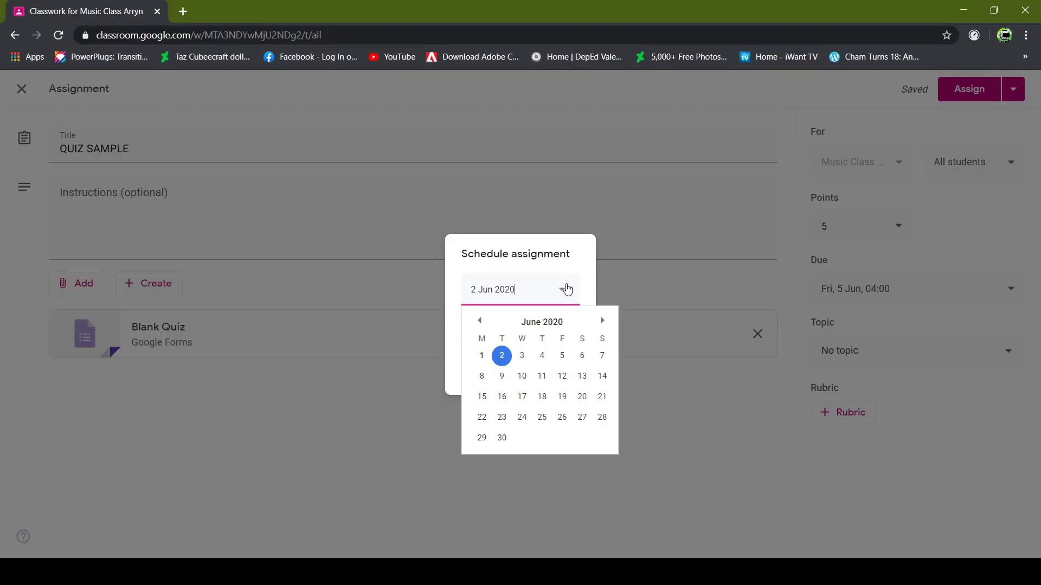
click(568, 355)
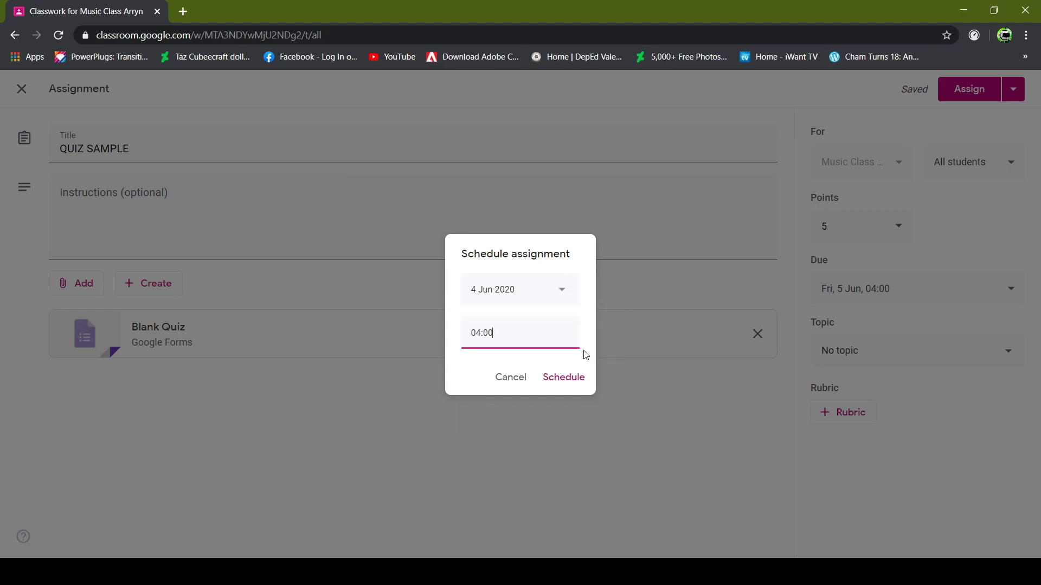
click(557, 389)
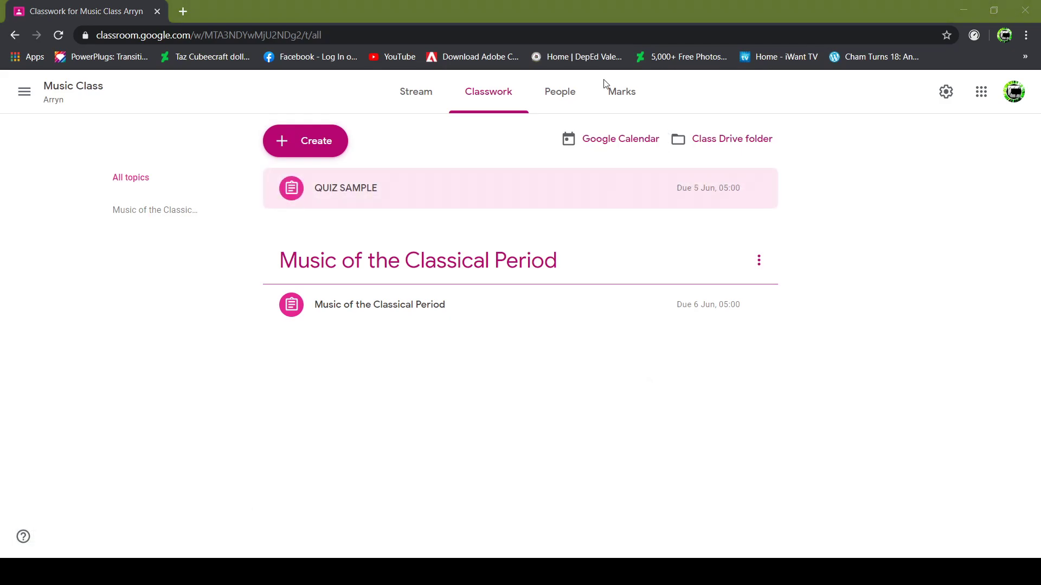
Check the Stream, then expand QUIZ SAMPLE in Classwork showing 1 handed in, 0 assigned, 2 marked.
click(416, 97)
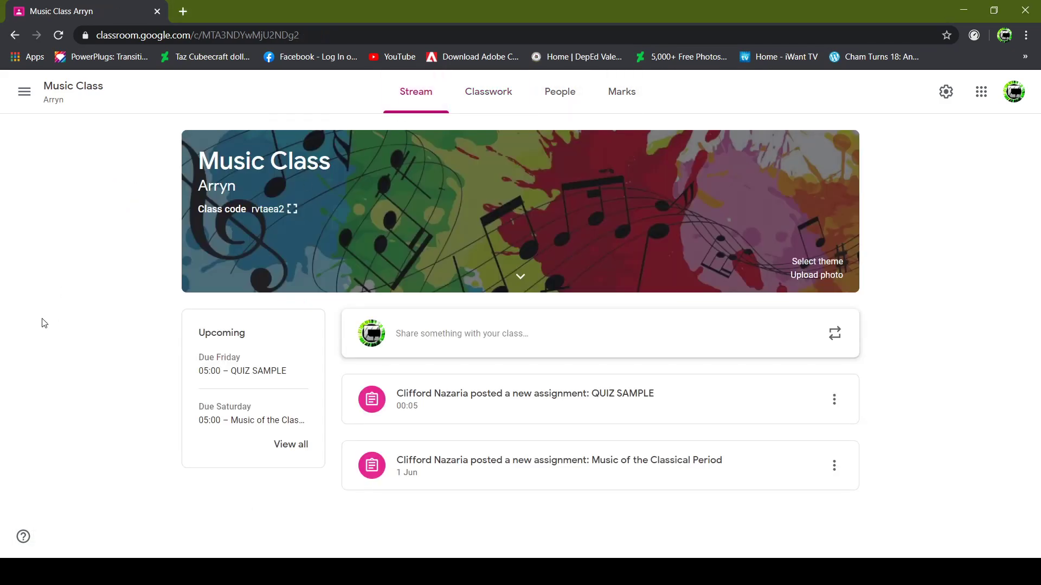
click(488, 91)
click(512, 195)
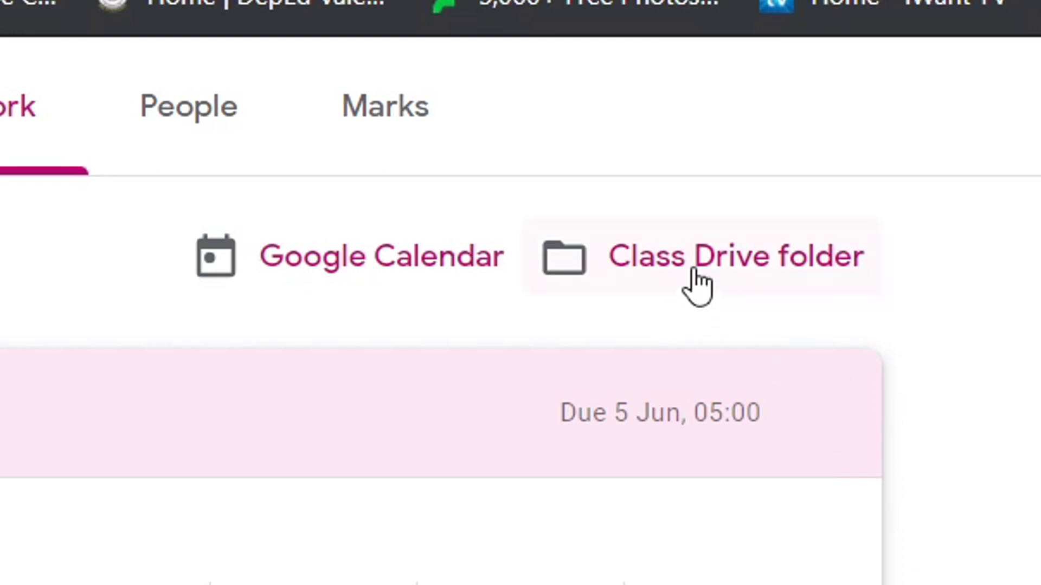
Open the Blank Quiz responses sheet from the class Drive folder and check the second respondent's 5 / 5 score.
click(698, 288)
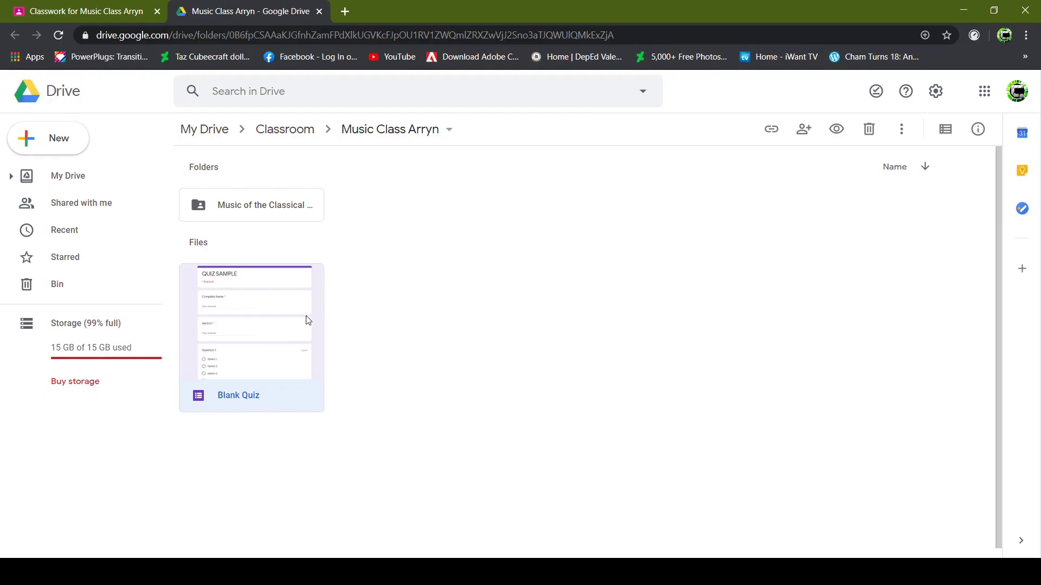
double_click(254, 397)
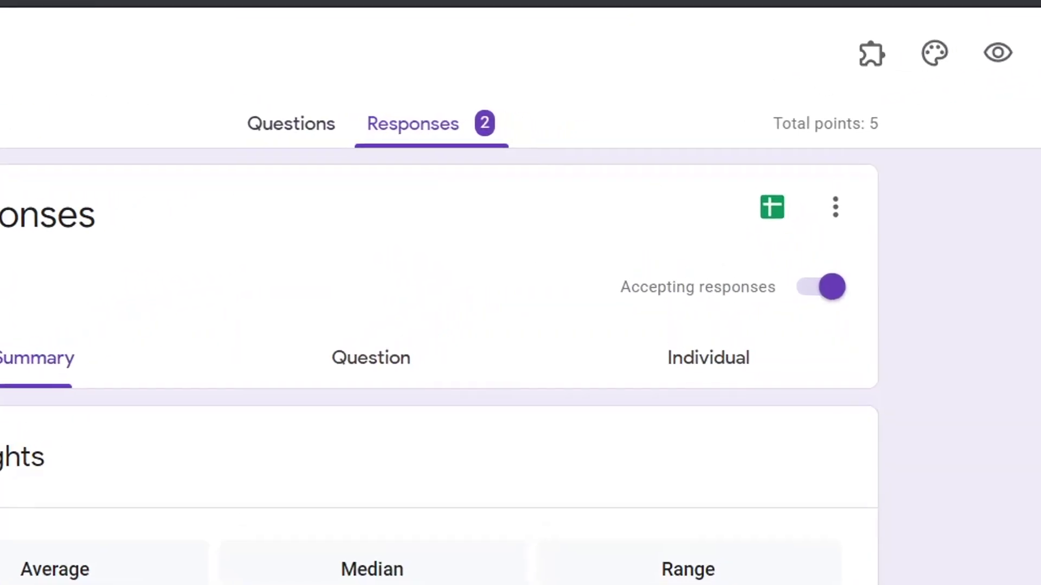
click(795, 222)
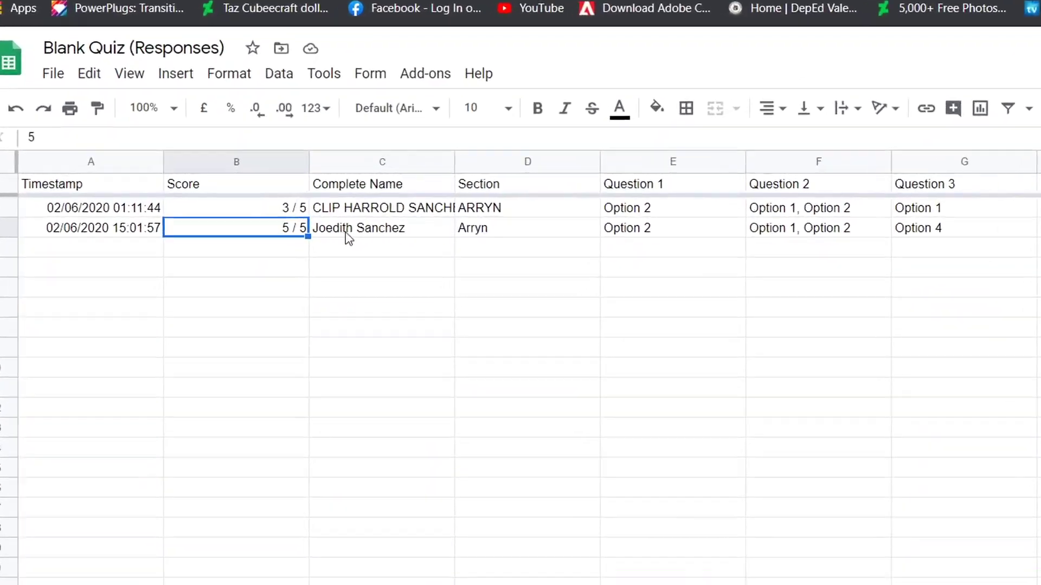
click(347, 237)
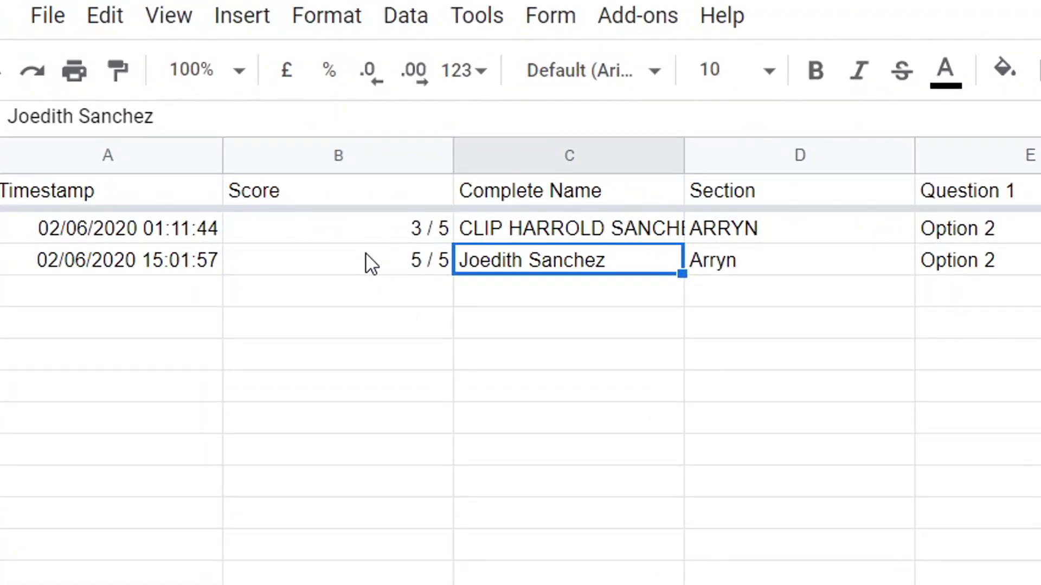
click(370, 264)
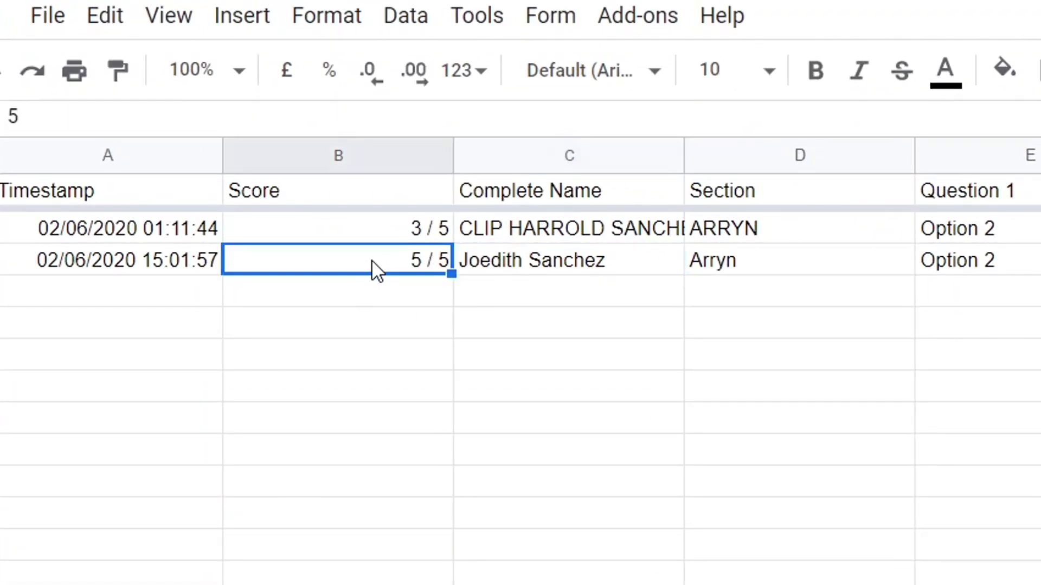
click(76, 12)
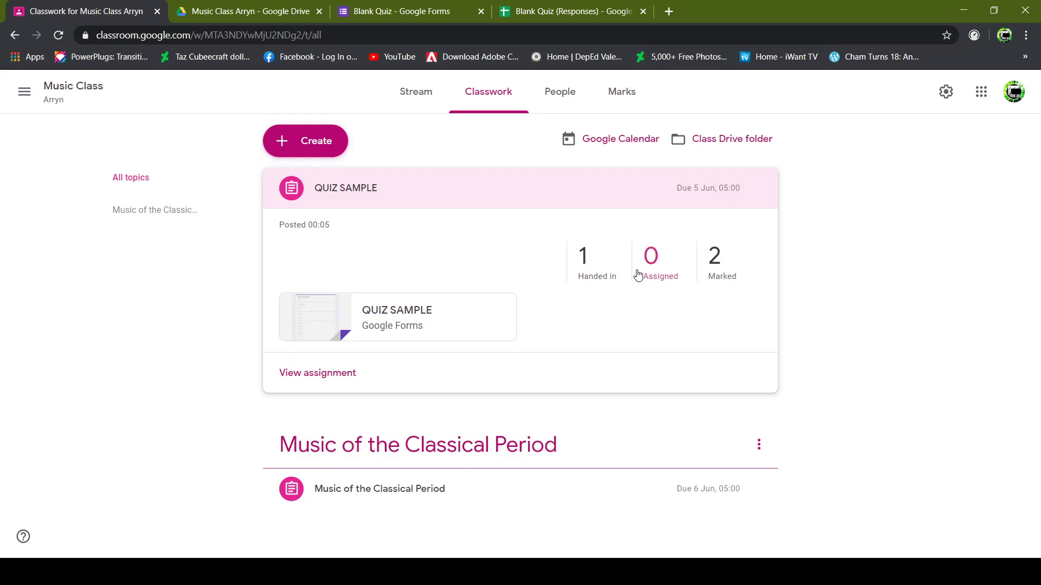
Return the handed-in student's 5/5 quiz with the private comment 'Great Job!!!'.
click(672, 284)
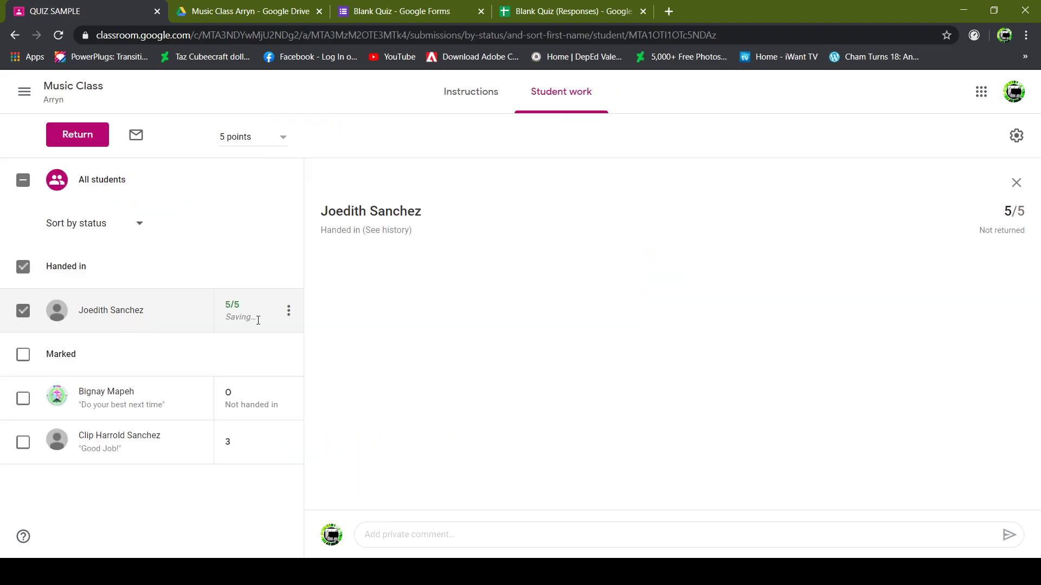
click(288, 318)
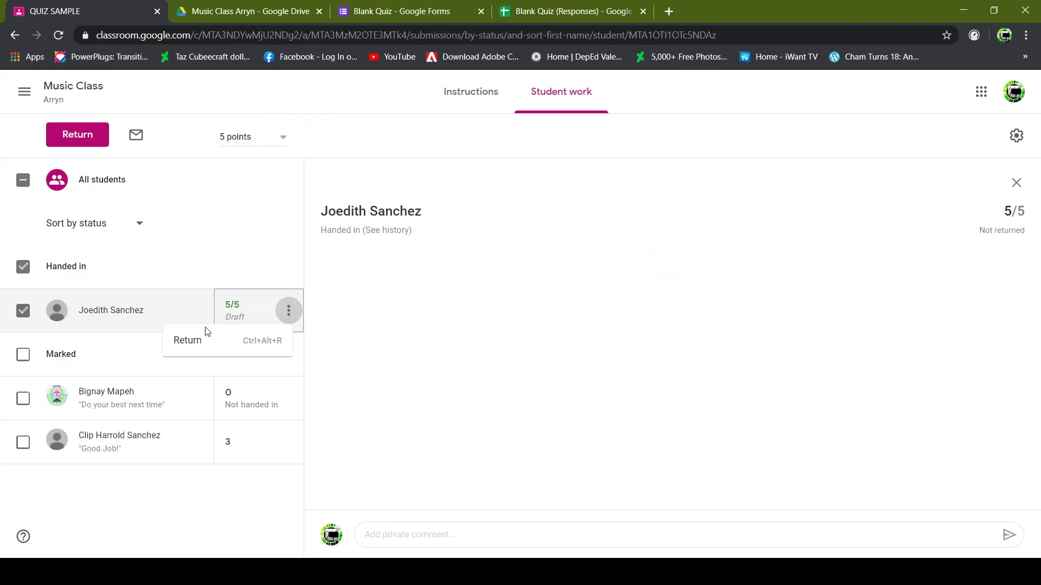
click(187, 341)
click(465, 341)
text(Great Job!!!)
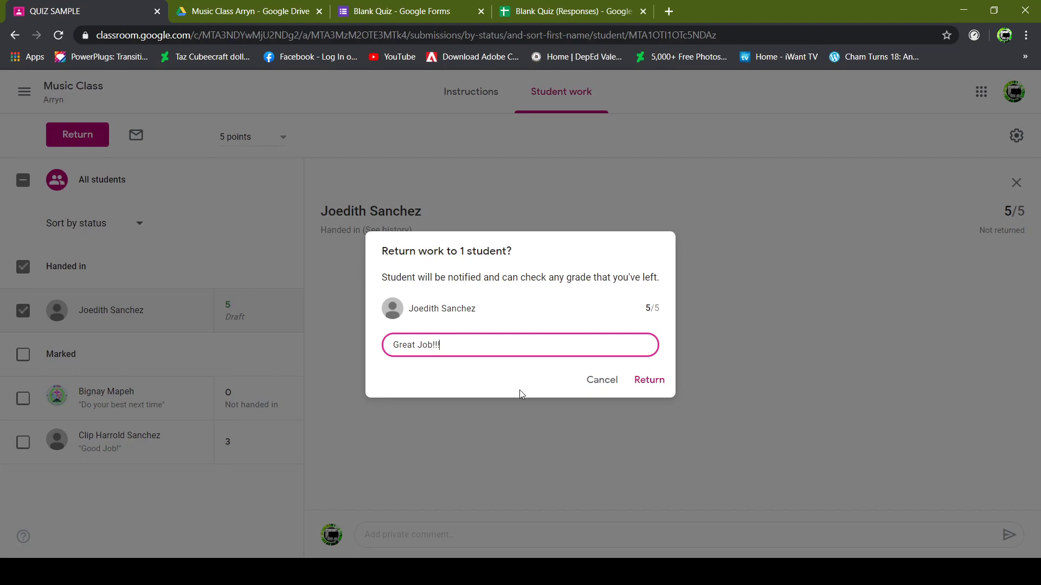
click(657, 381)
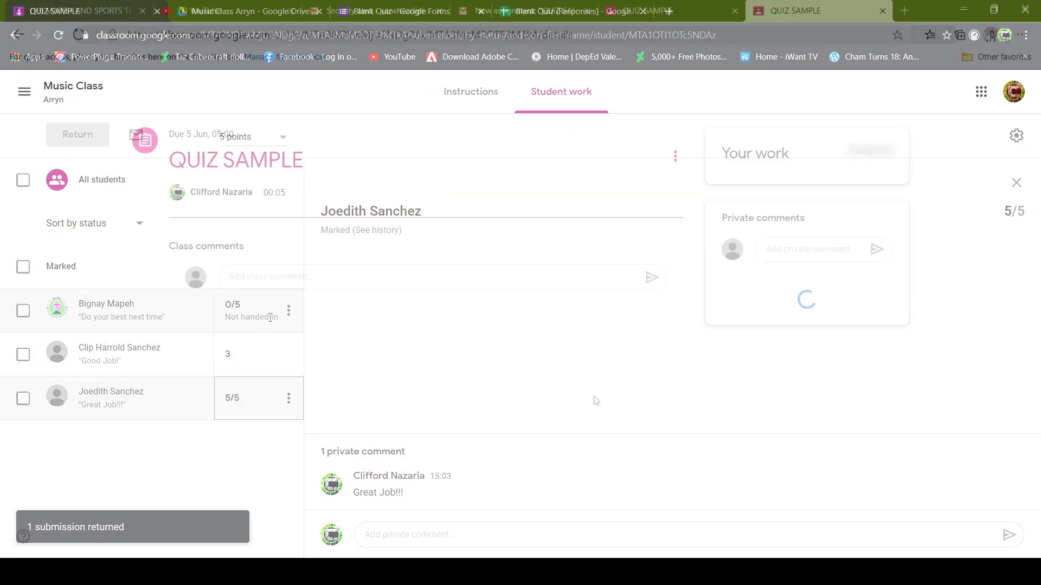
click(307, 276)
Fill in the student's full name as Complete Name and 'ARRYN' as Section.
click(372, 230)
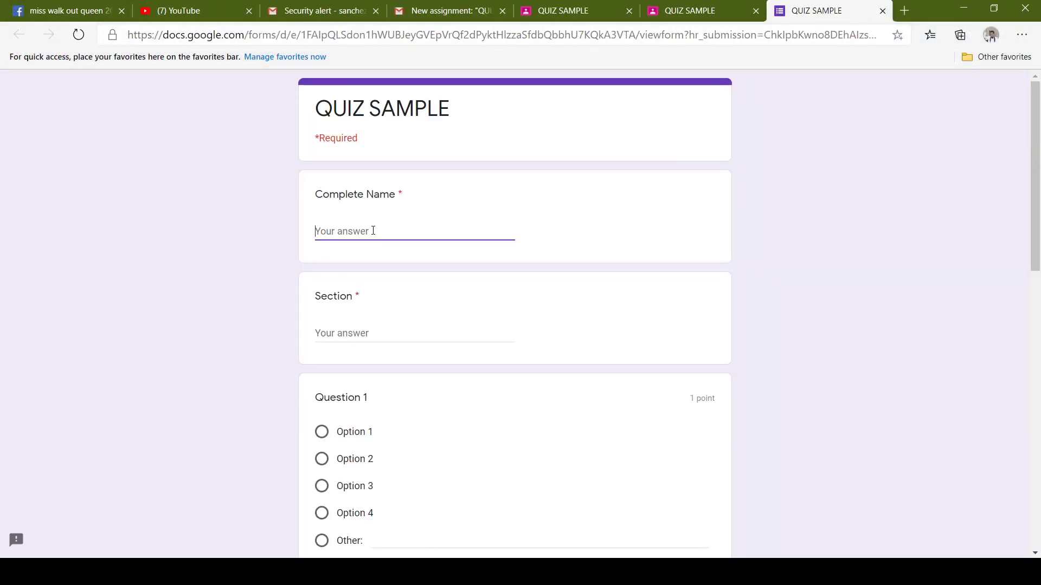
key(Tab)
text(ARRYN)
Answer the quiz: Option 2 for Question 1, Options 1 and 2 for Question 2, Option 1 for Question 3.
click(324, 461)
scroll(324, 460, down, 5)
click(321, 361)
click(322, 385)
scroll(1035, 273, down, 8)
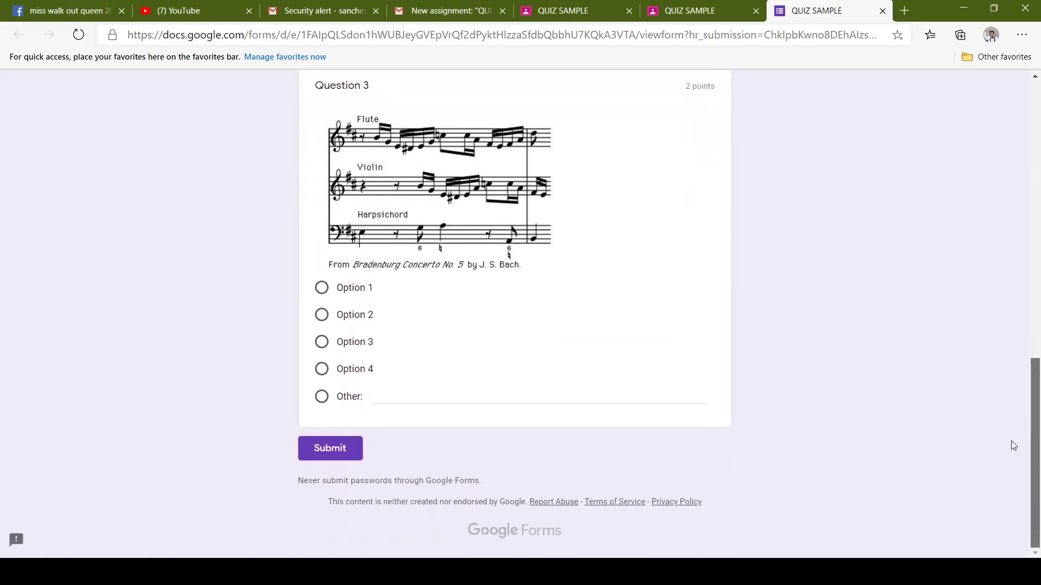
click(321, 287)
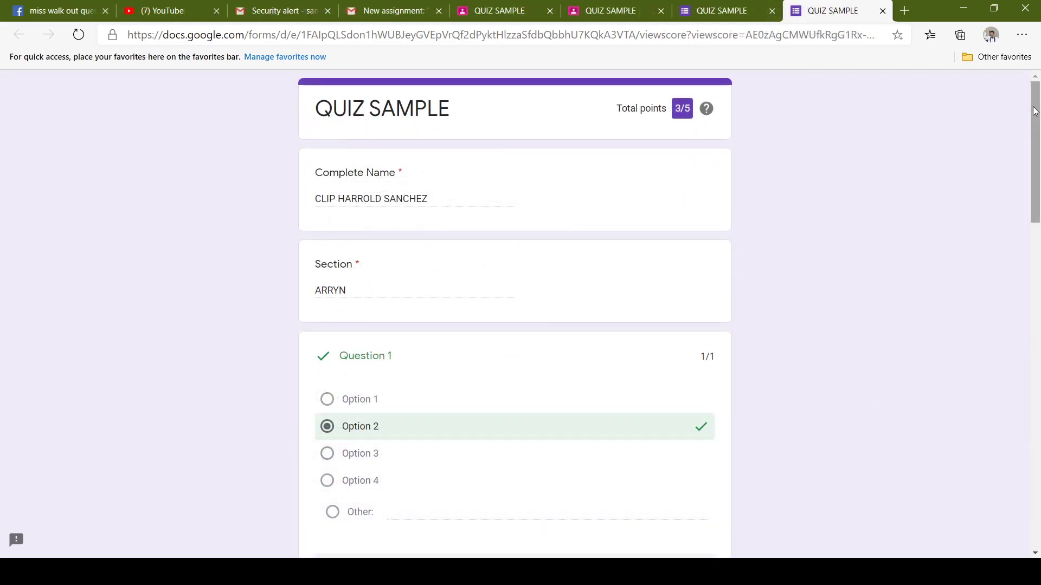